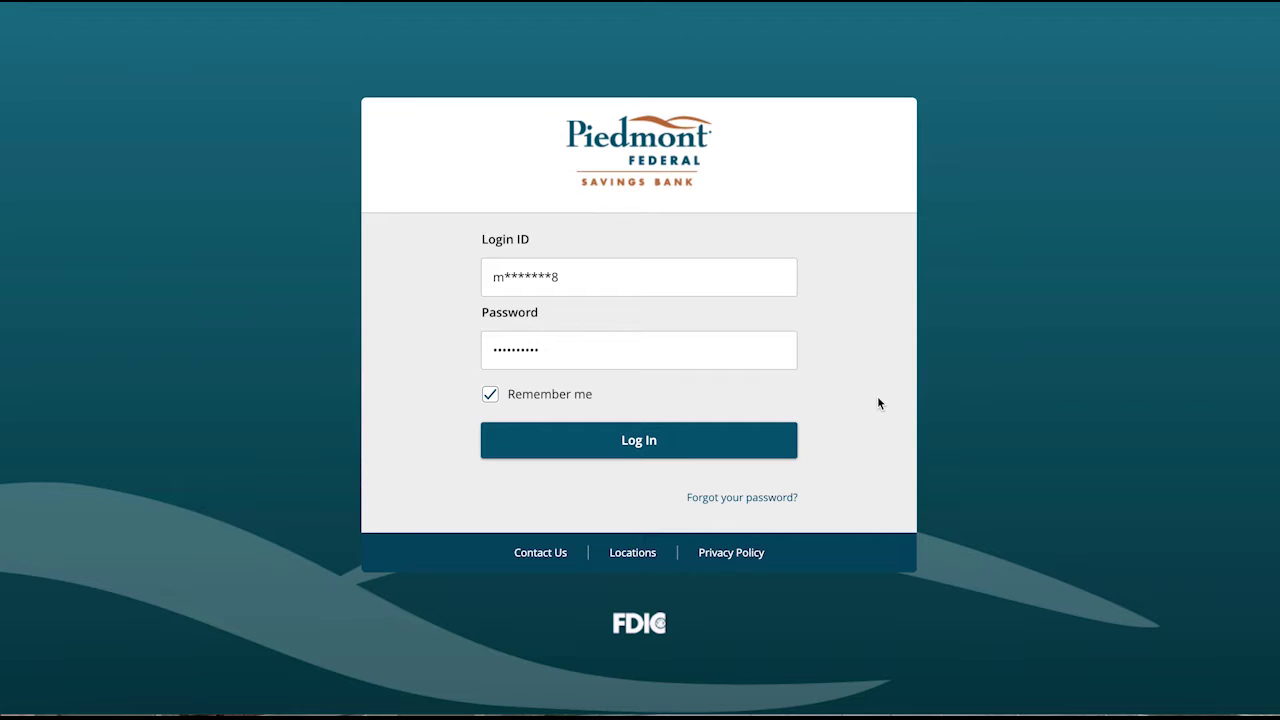
Step: Sign in to online banking with the login ID and password
click(665, 448)
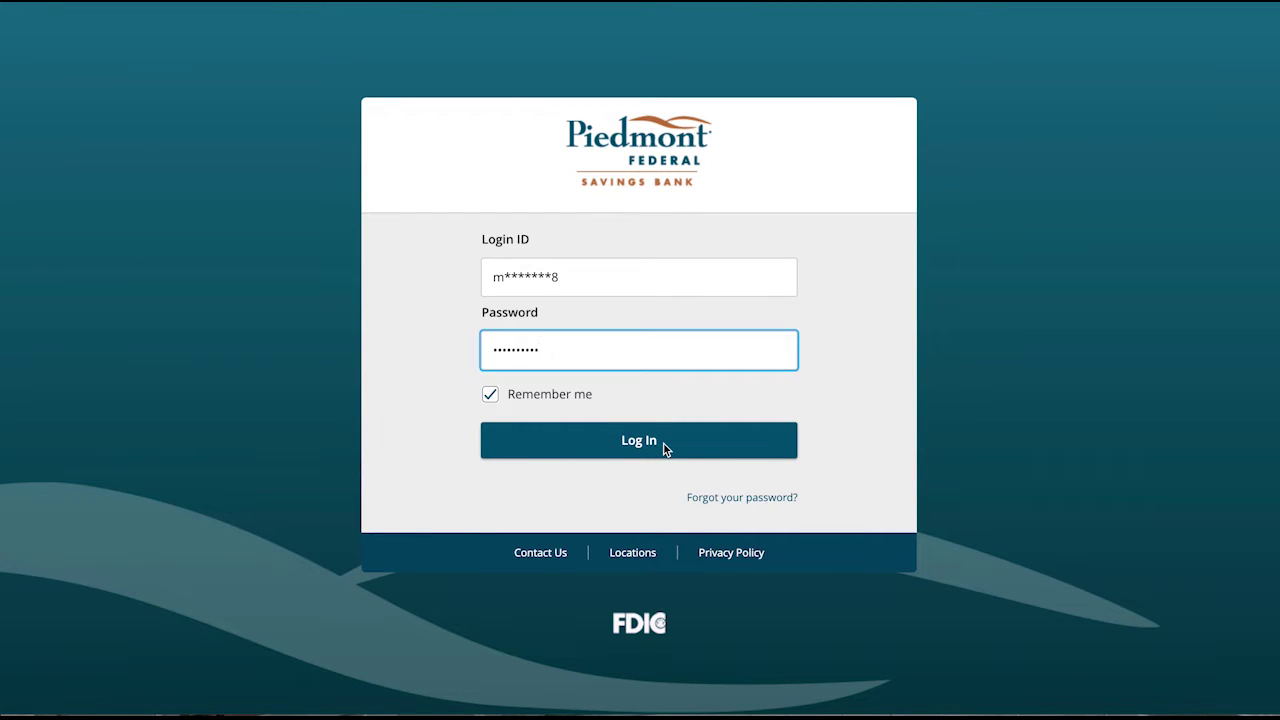
click(624, 441)
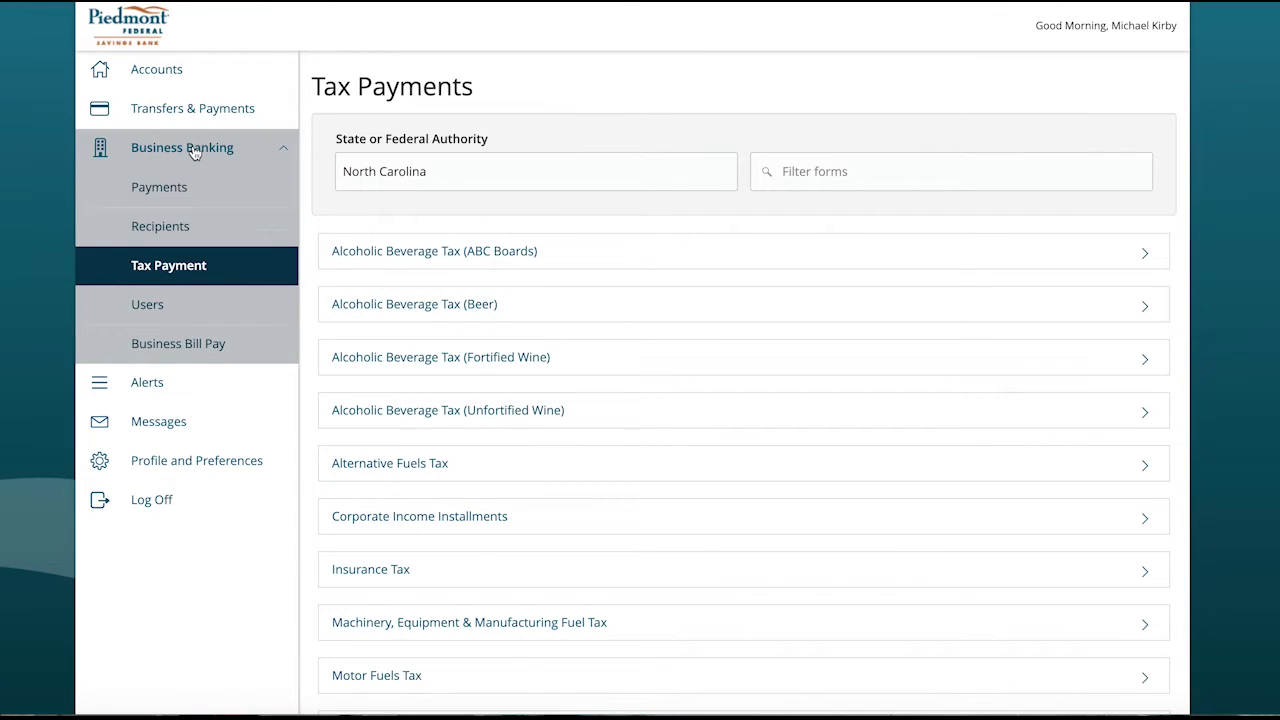
Step: Go to Accounts and open Business Banking > Payments
click(158, 70)
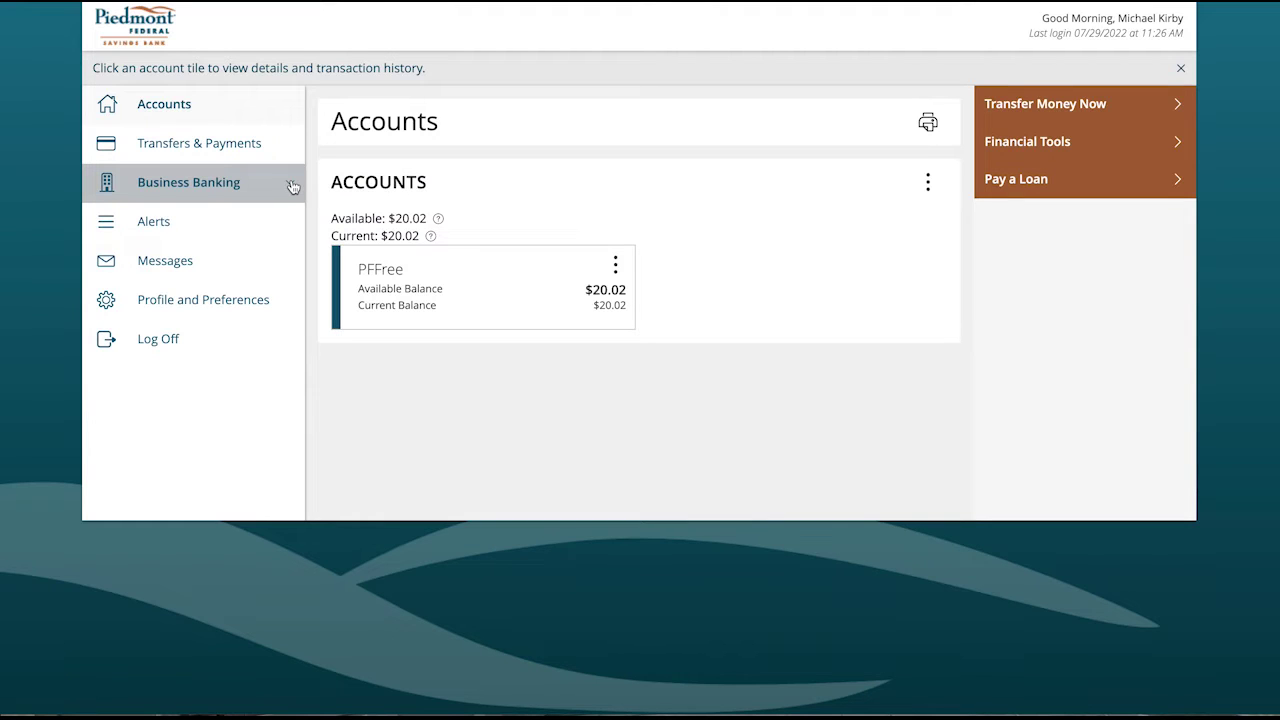
click(290, 185)
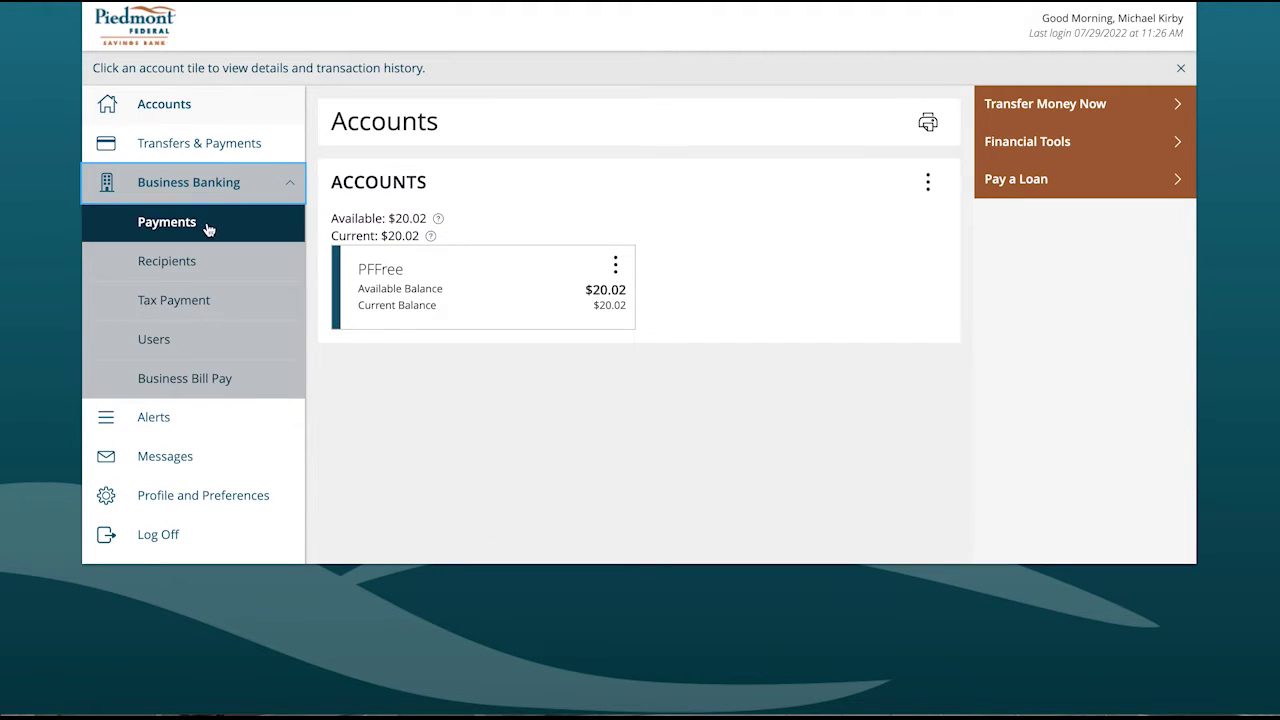
click(194, 226)
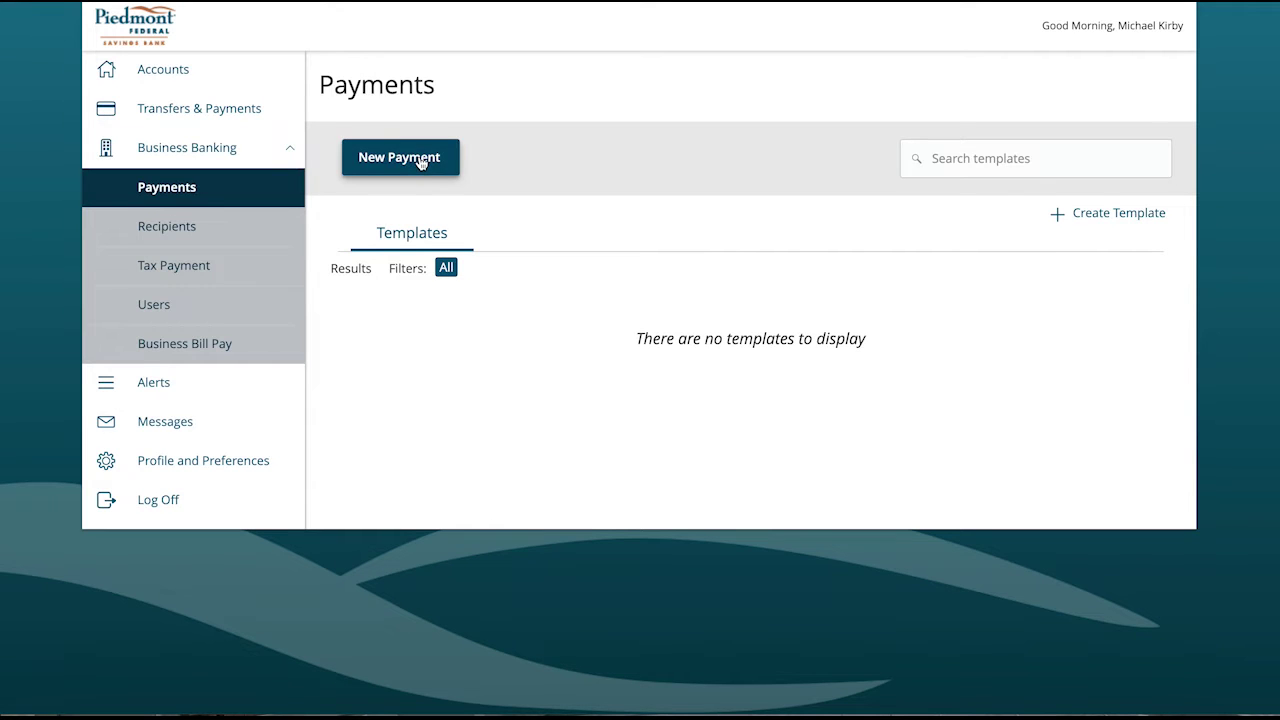
Step: Start a new ACH Batch payment from the New Payment menu
click(420, 162)
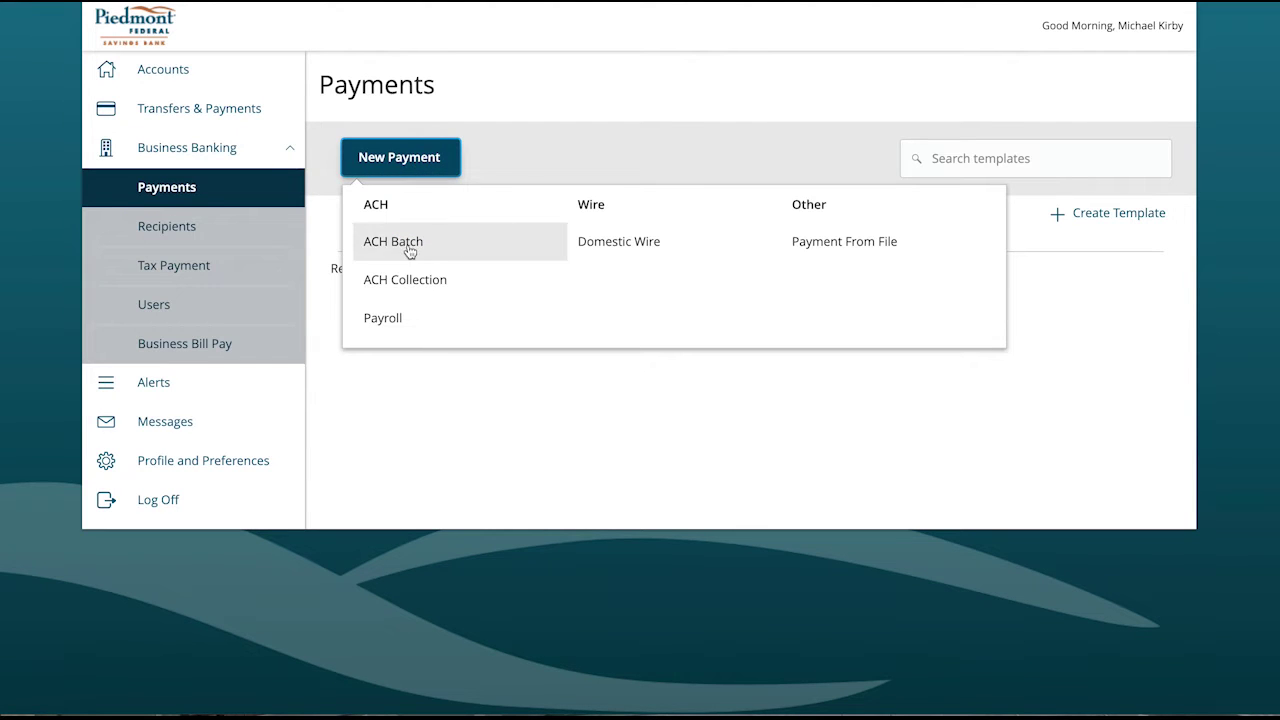
click(402, 248)
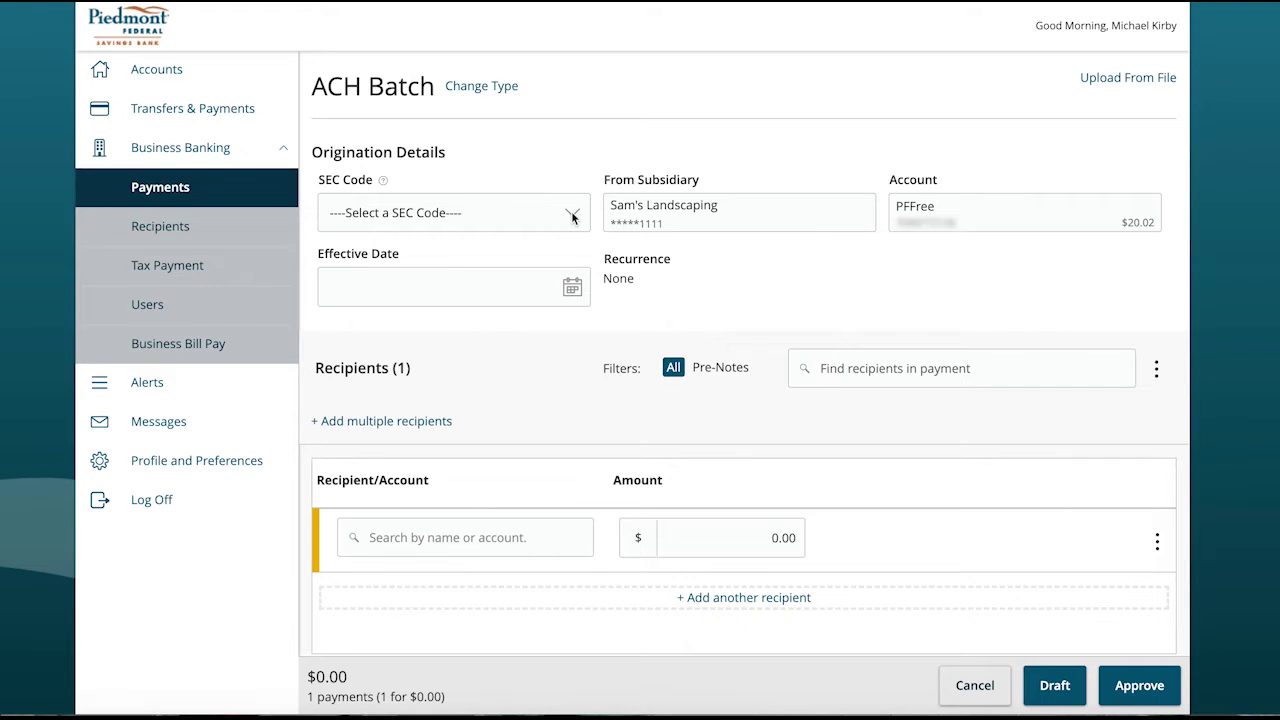
click(572, 217)
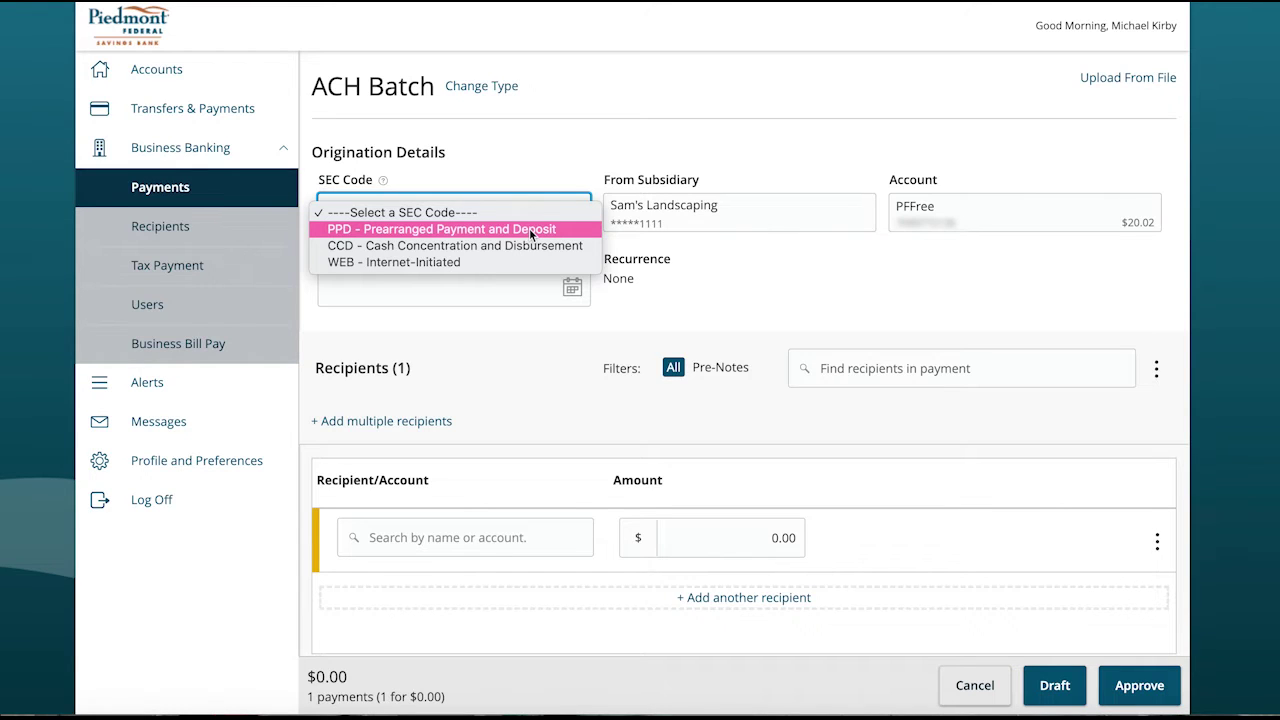
Step: Set SEC code PPD and effective date August 2, 2022 (08/02/2022)
click(530, 230)
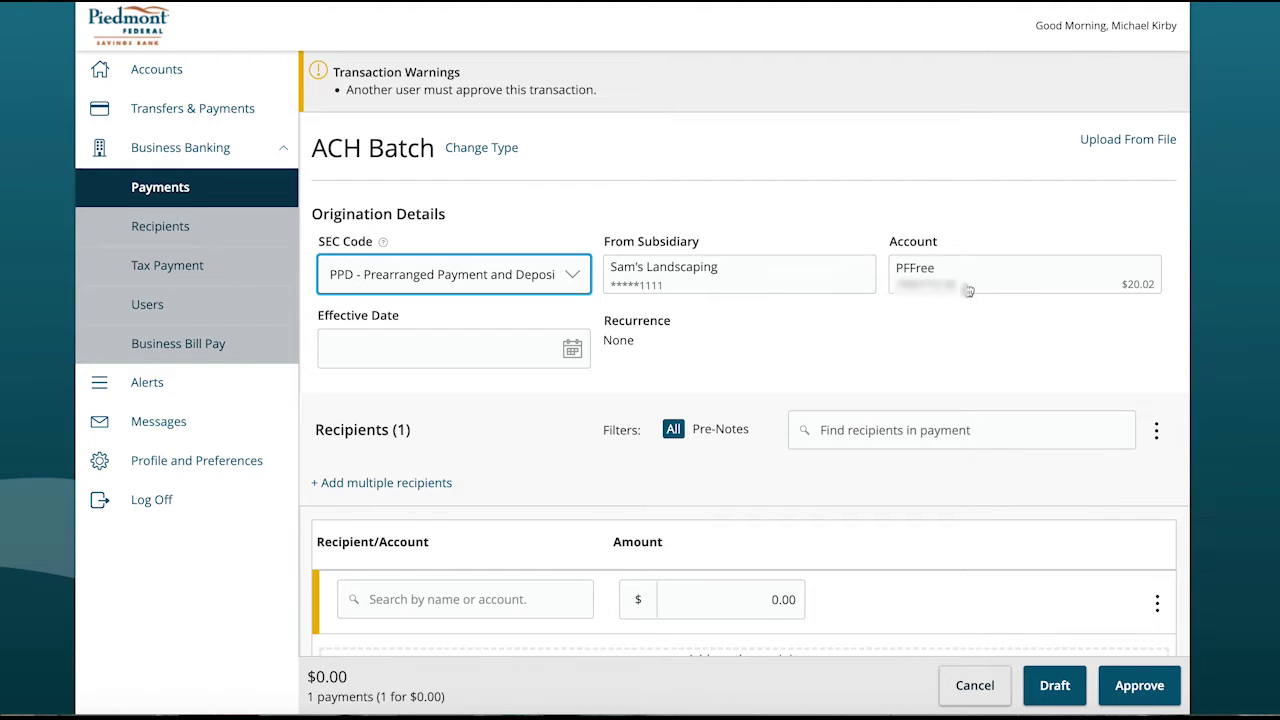
click(572, 352)
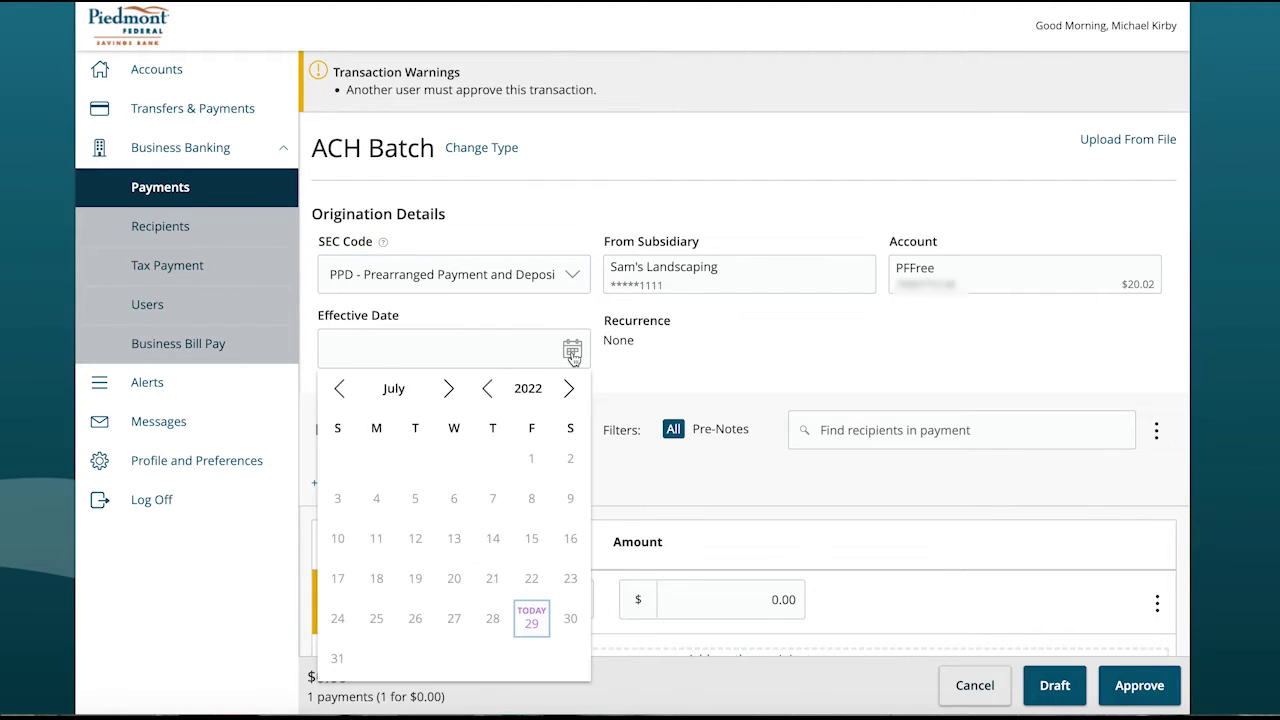
click(449, 390)
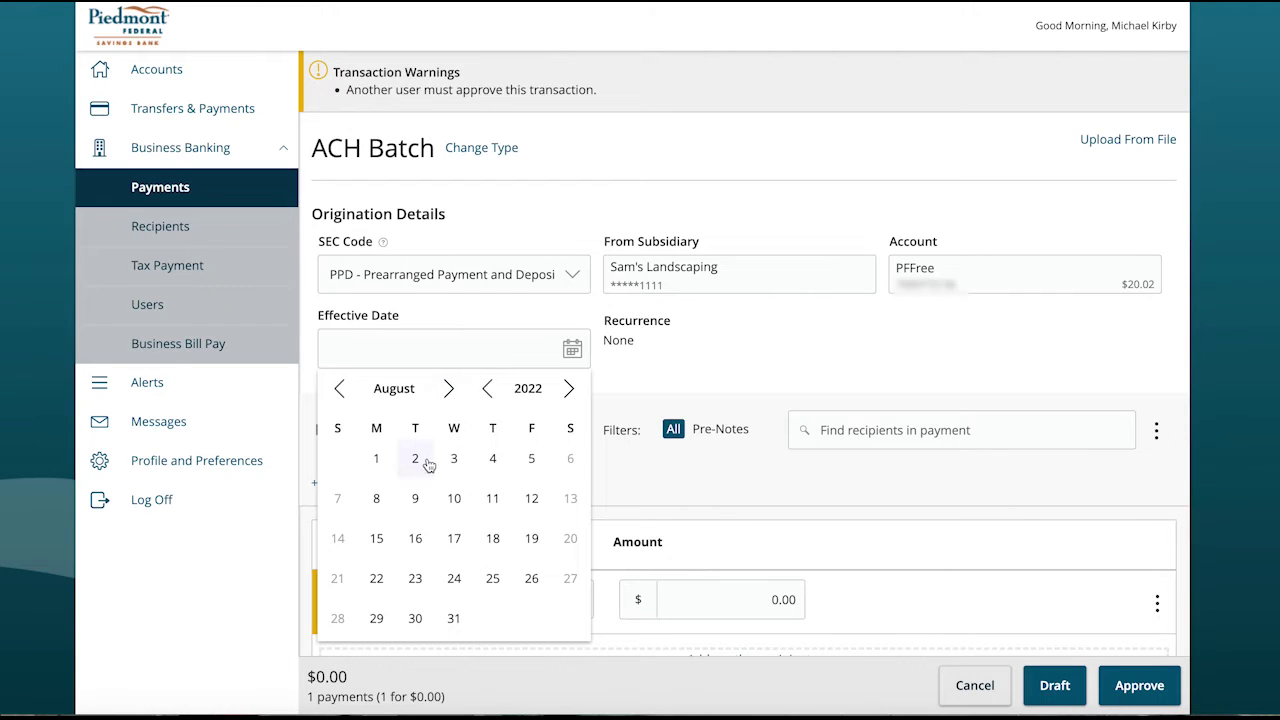
click(415, 460)
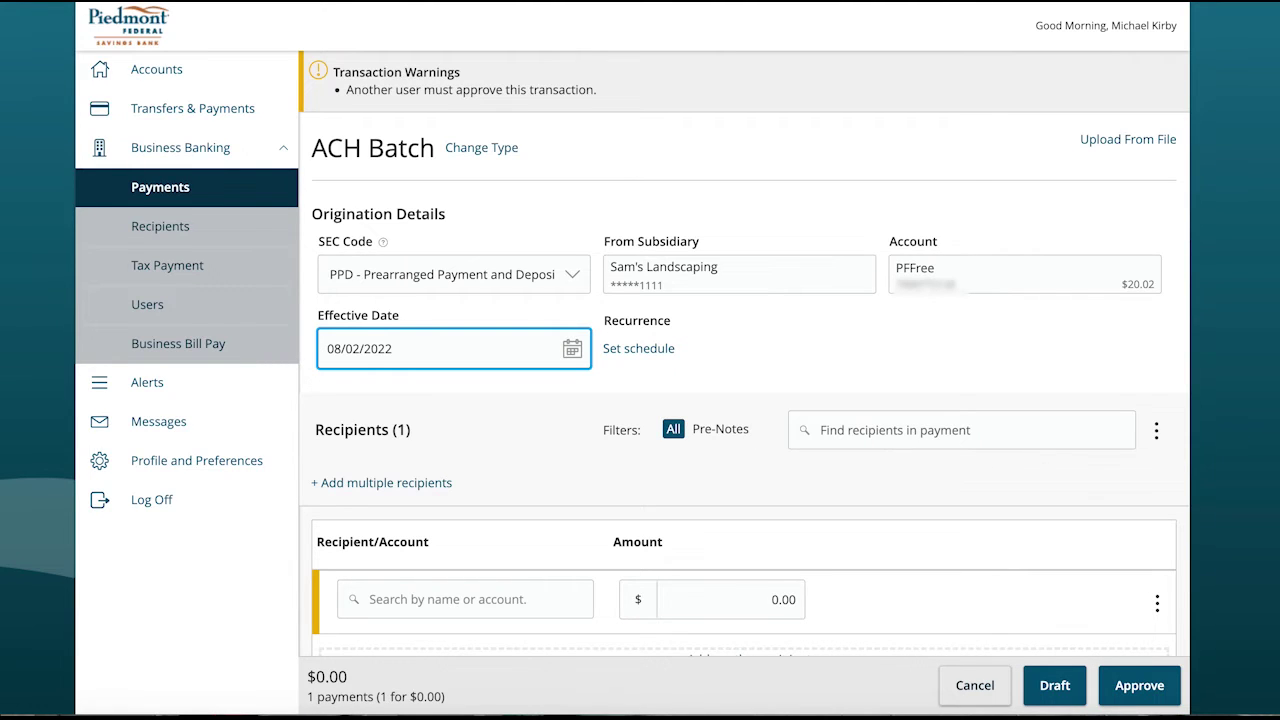
scroll(640, 380, down, 1)
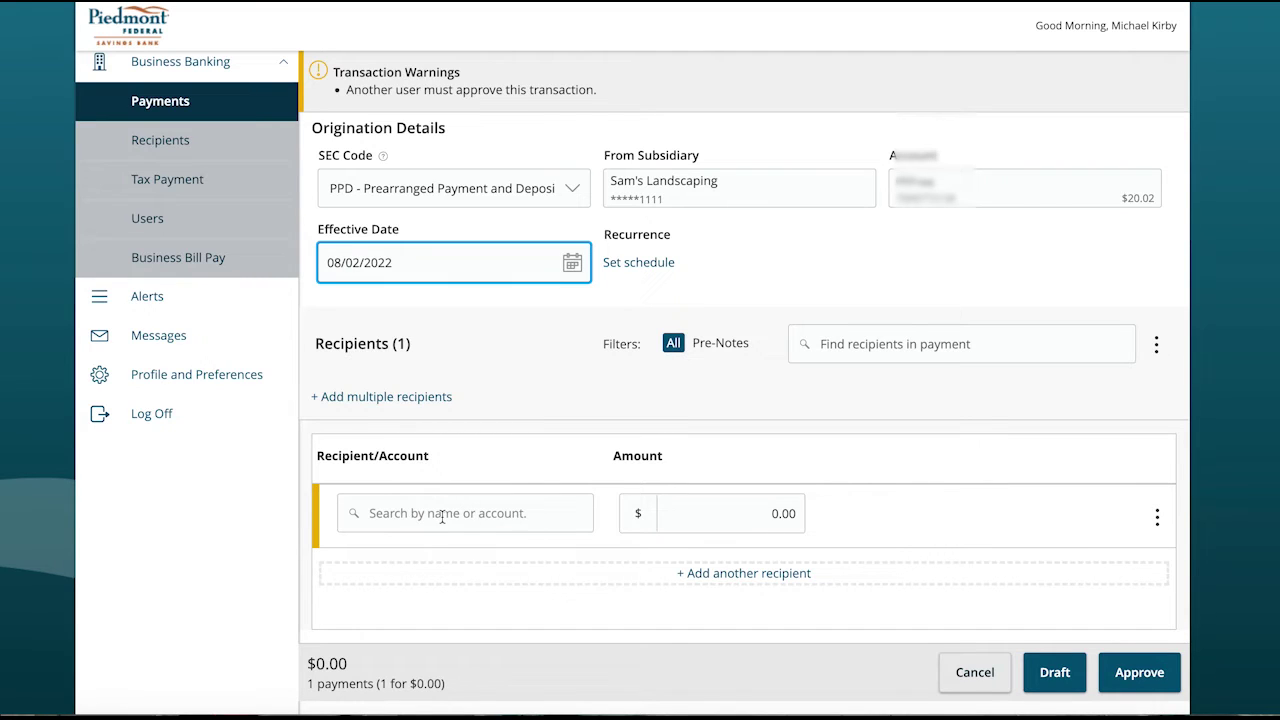
Step: Create a new recipient named 'Bob's Money' and enter the recipient's account number
click(442, 514)
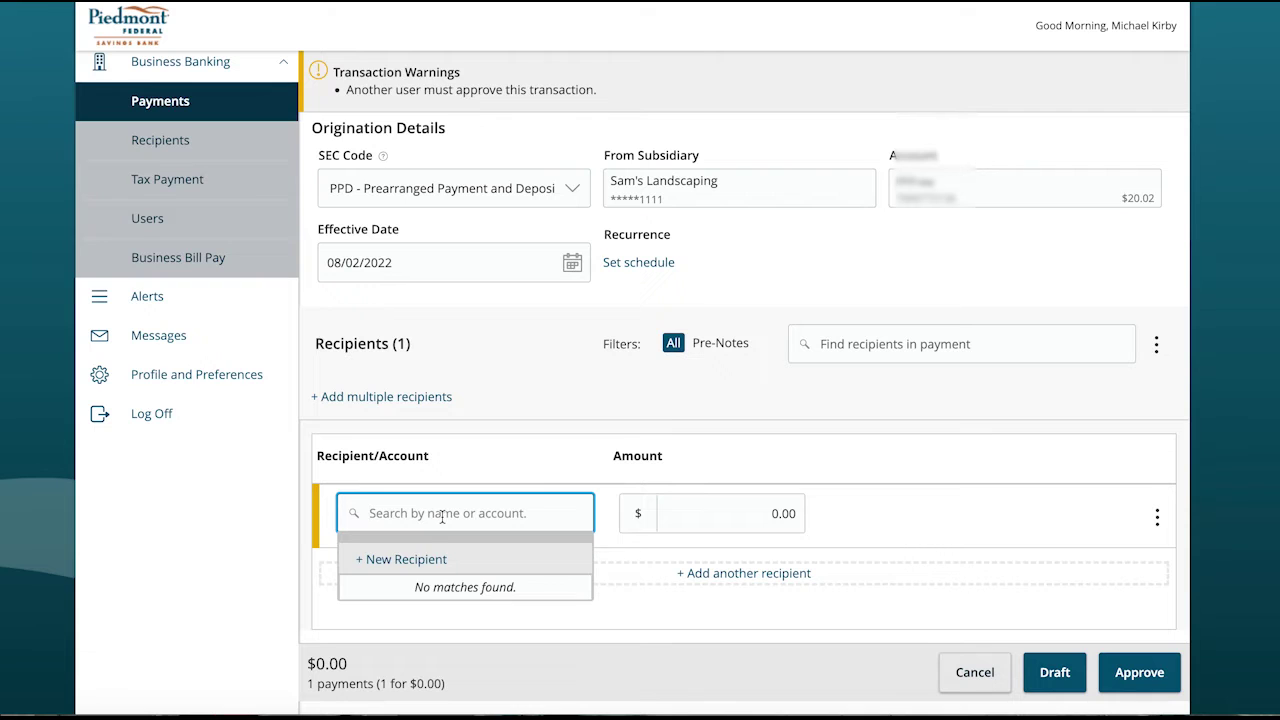
click(410, 560)
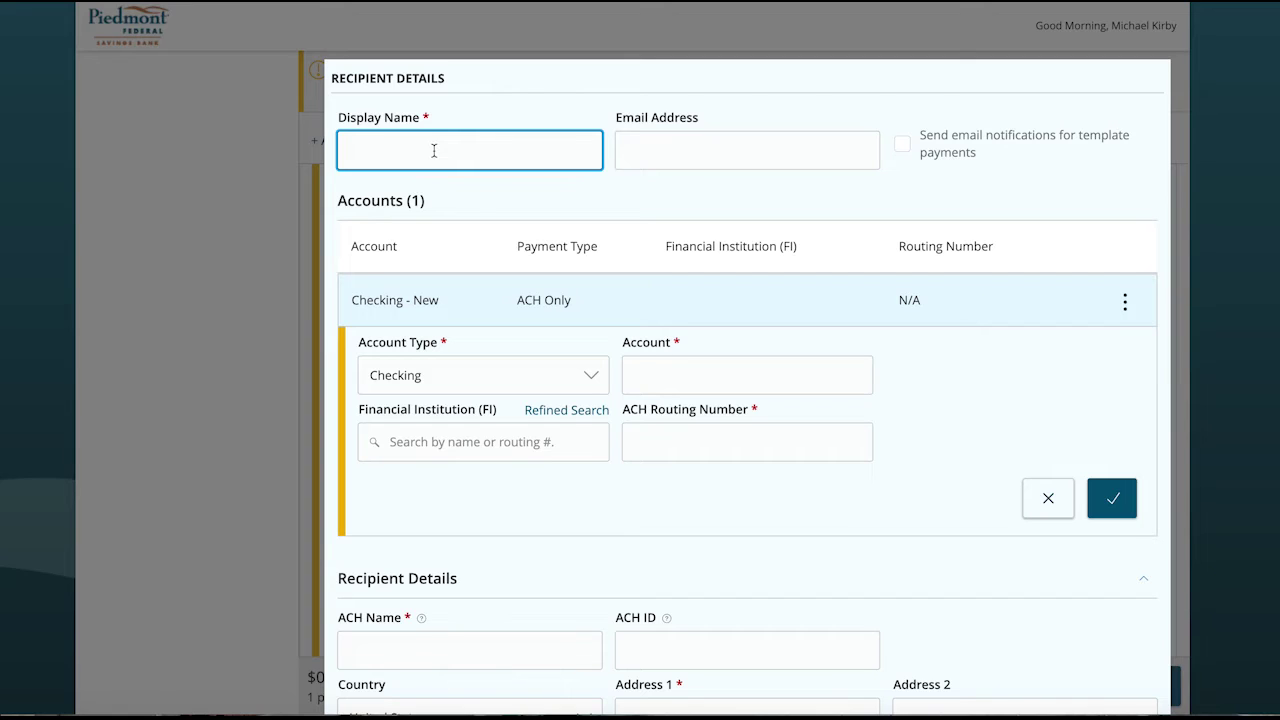
text(Bob's Money)
click(667, 368)
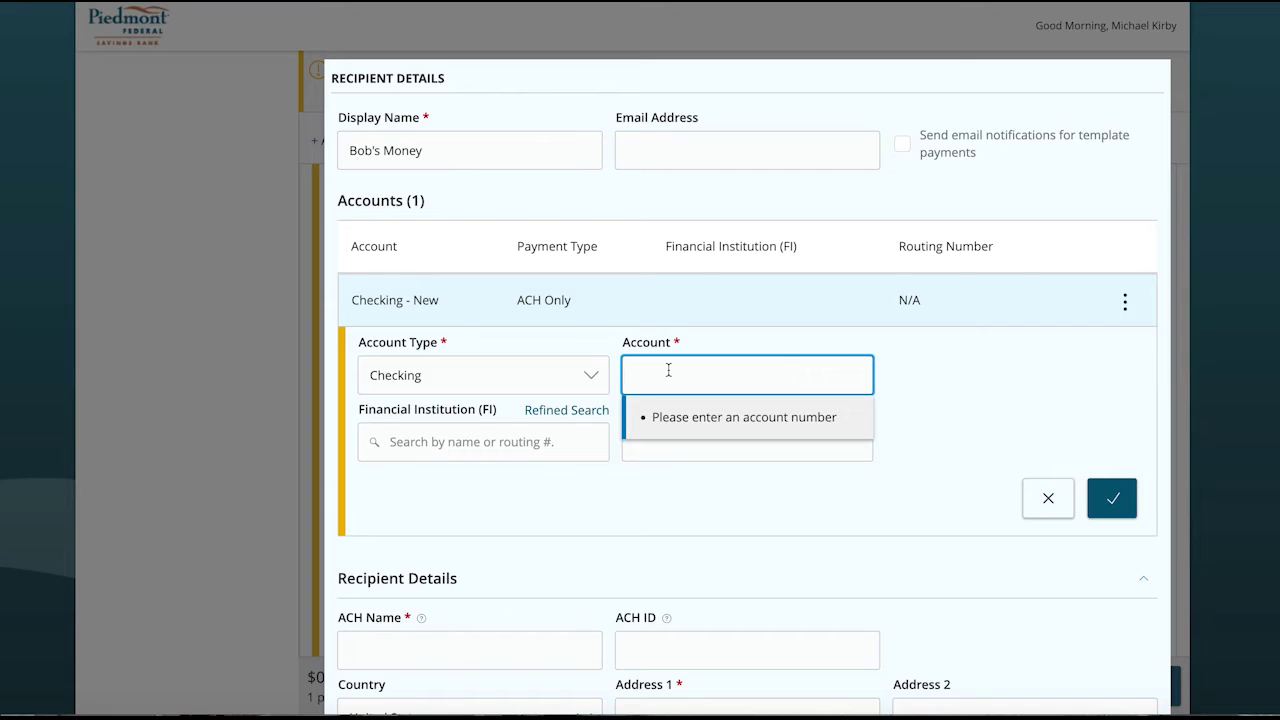
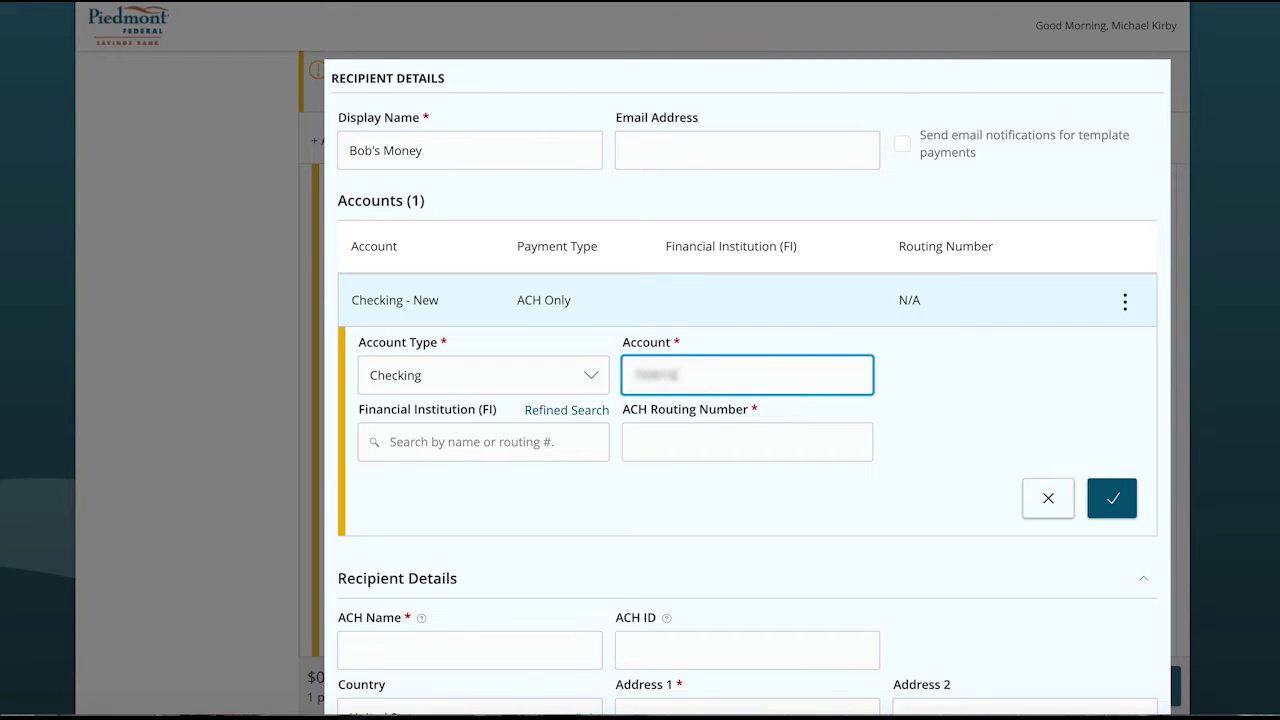
Step: Set the bank to First Citizens Bank via routing 053100300 and accept the checking account
click(560, 446)
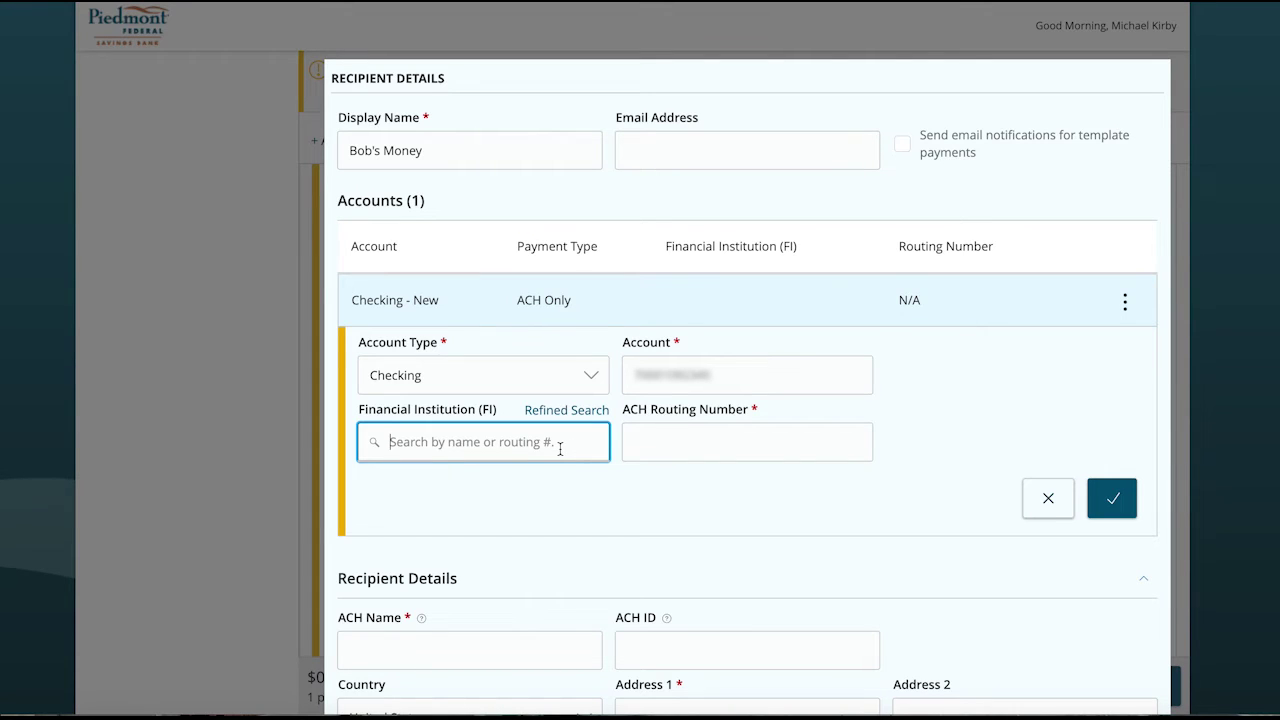
text(053)
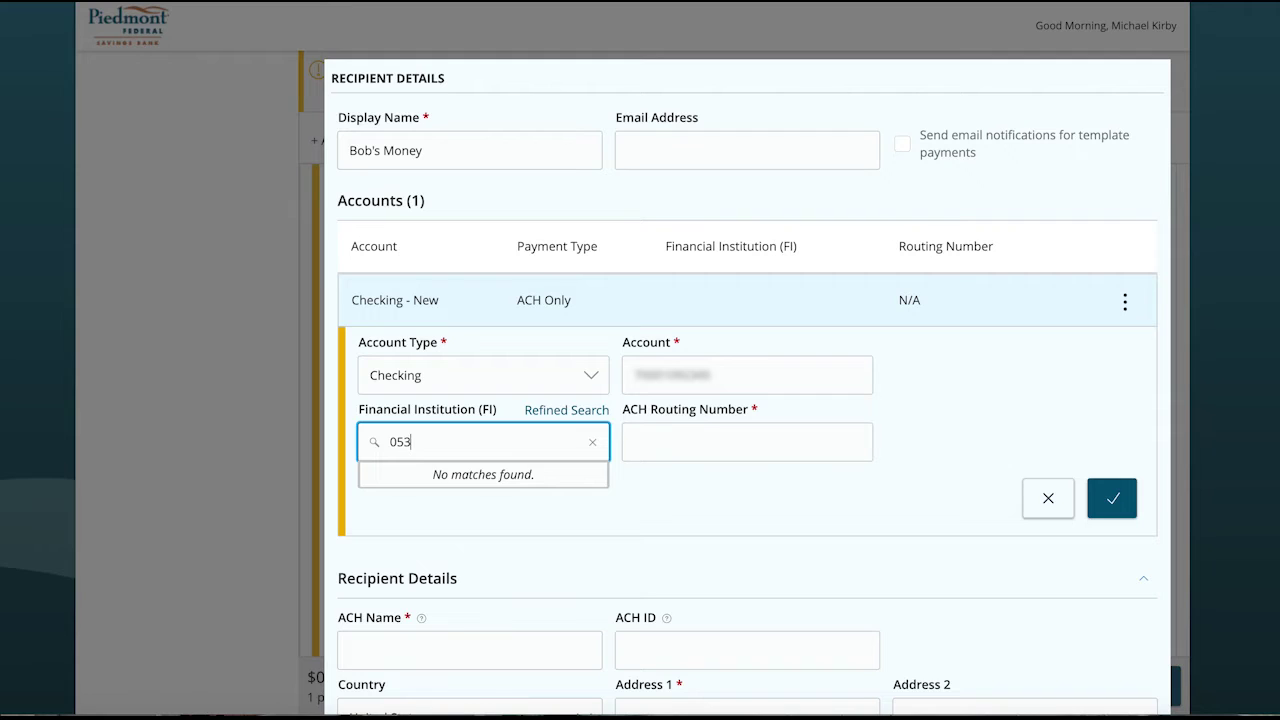
text(1)
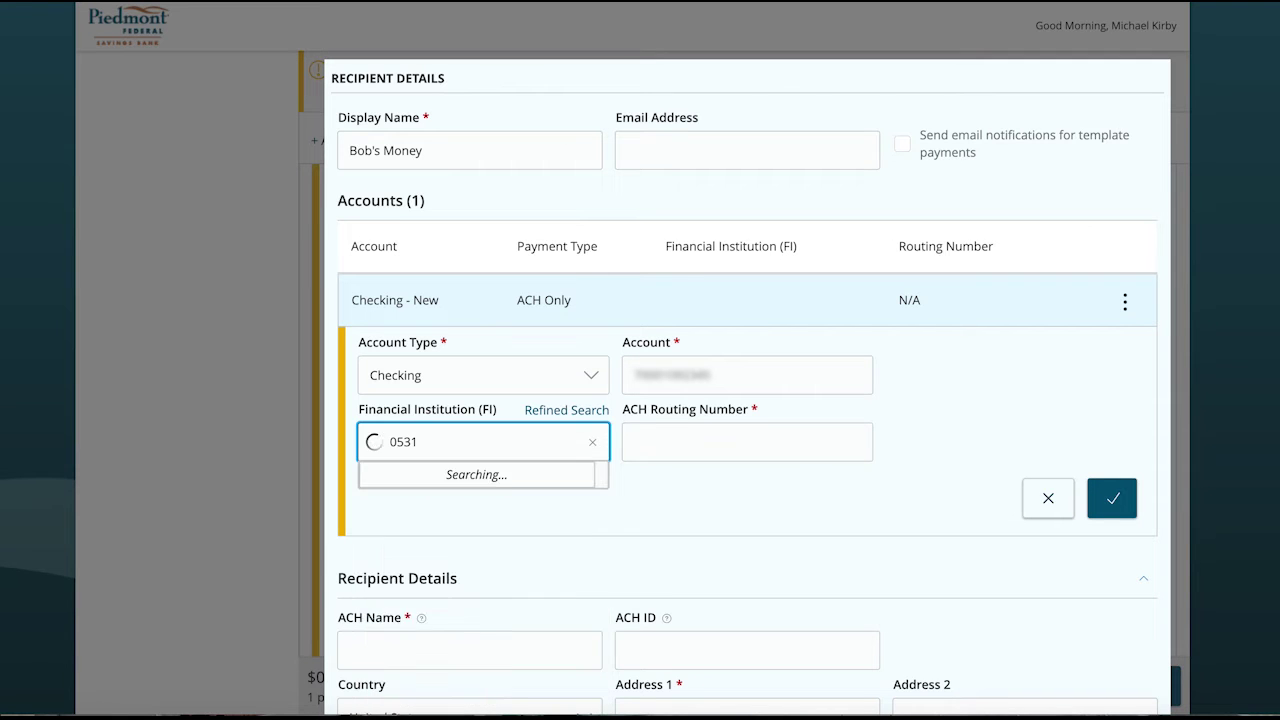
text(00300)
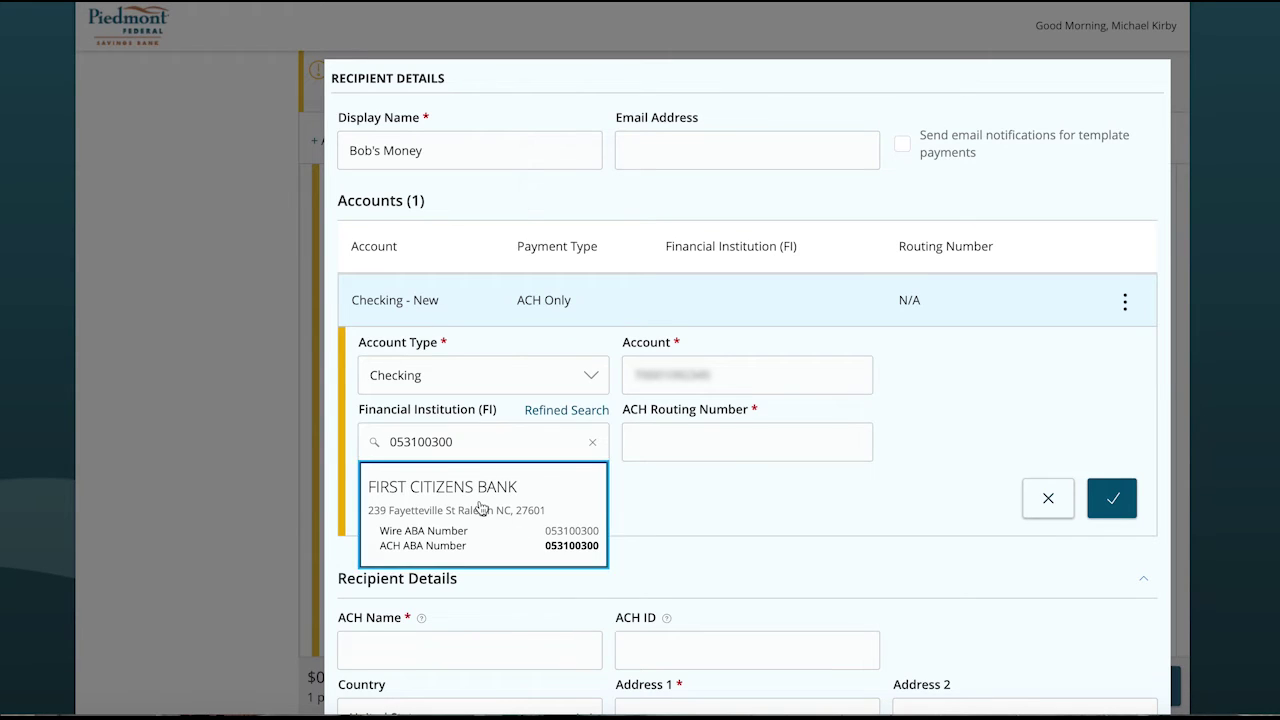
click(481, 508)
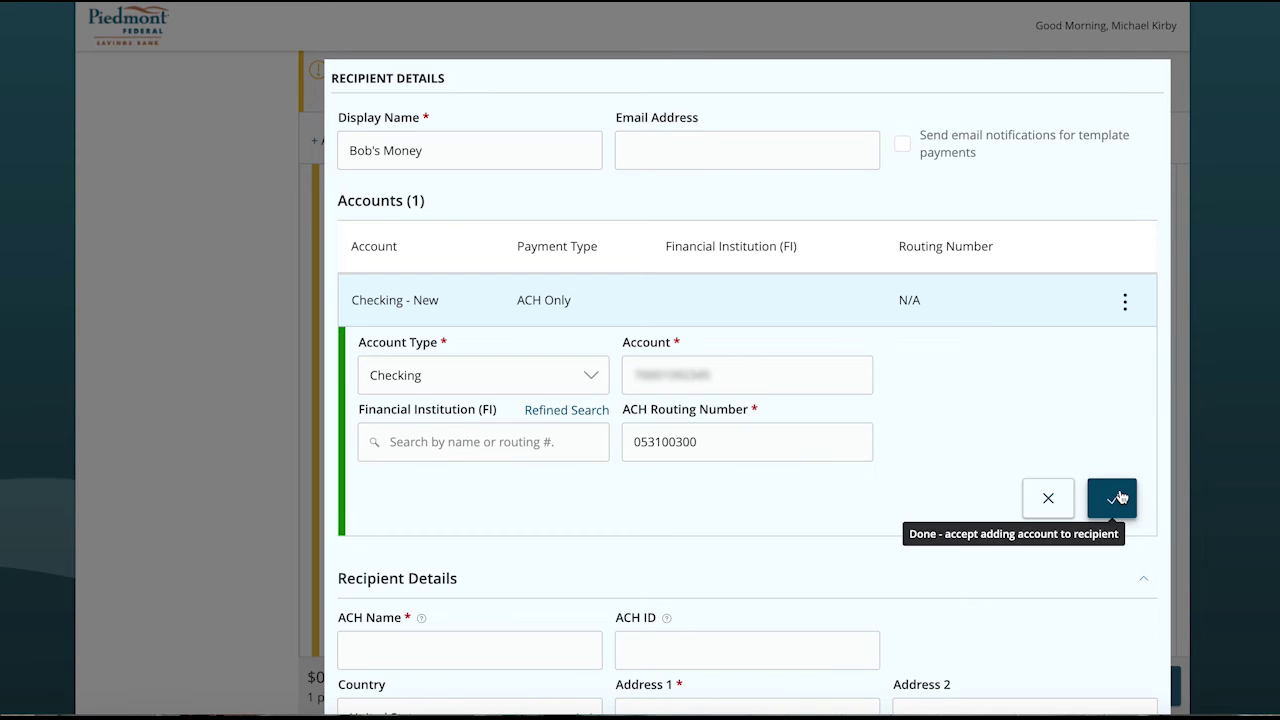
click(1119, 497)
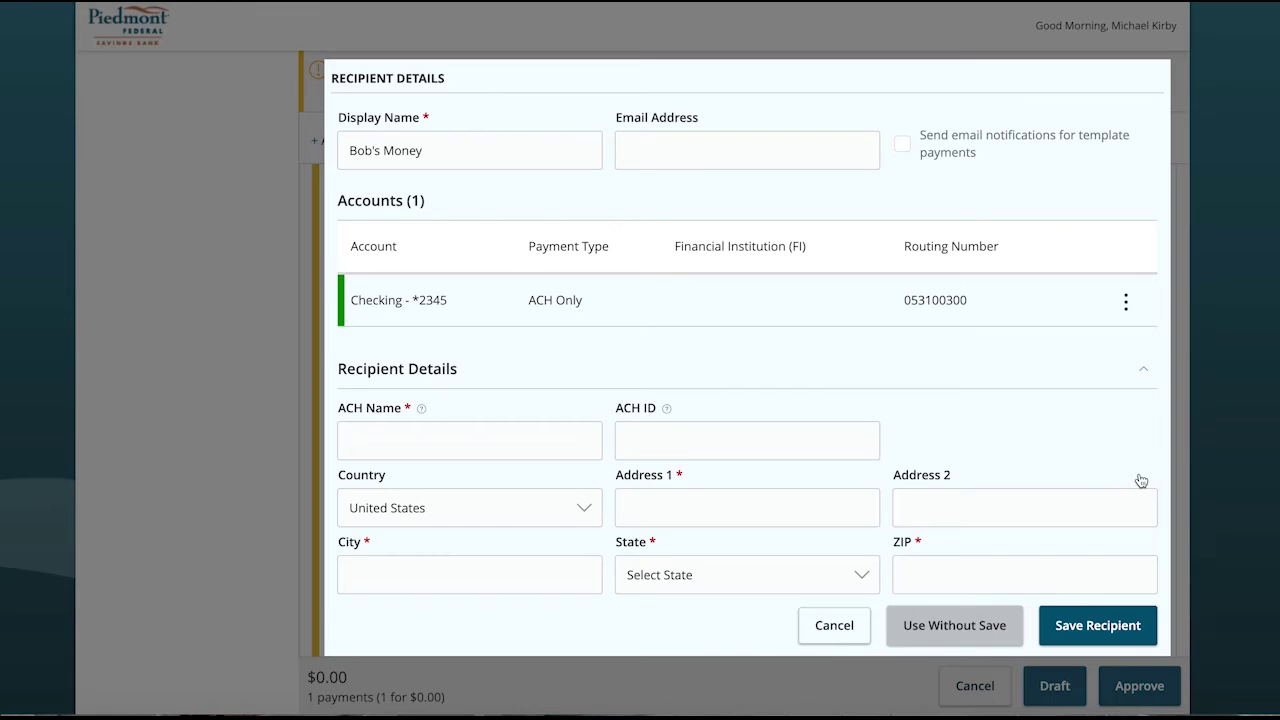
Step: Enter ACH name 'Bob's MOney', fill the address from a saved address, and save the recipient
click(424, 436)
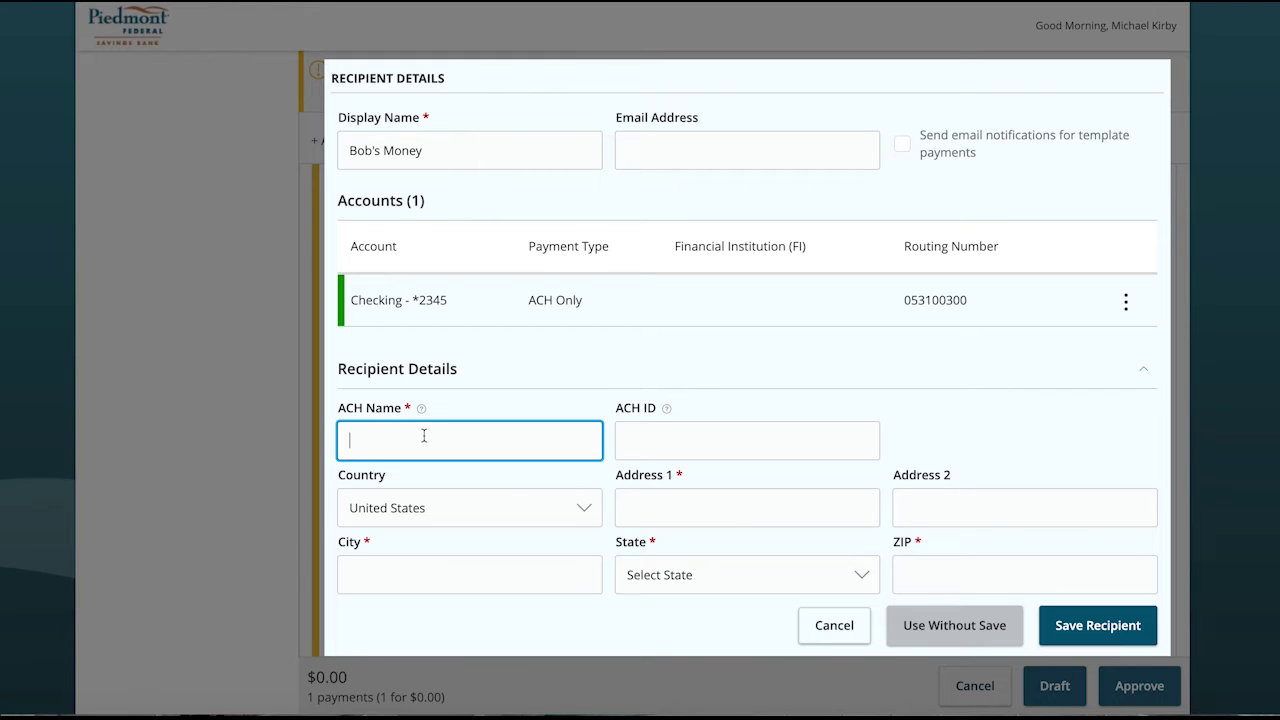
text(Bob's MOney)
click(680, 508)
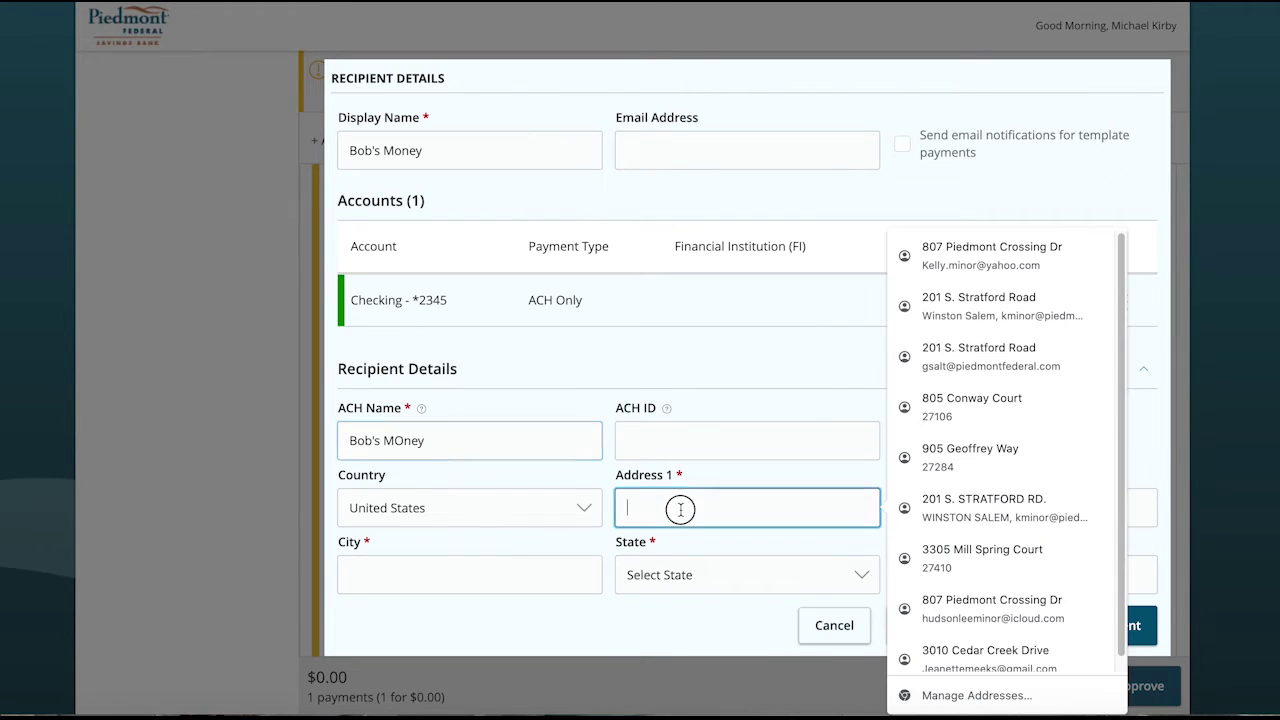
click(978, 306)
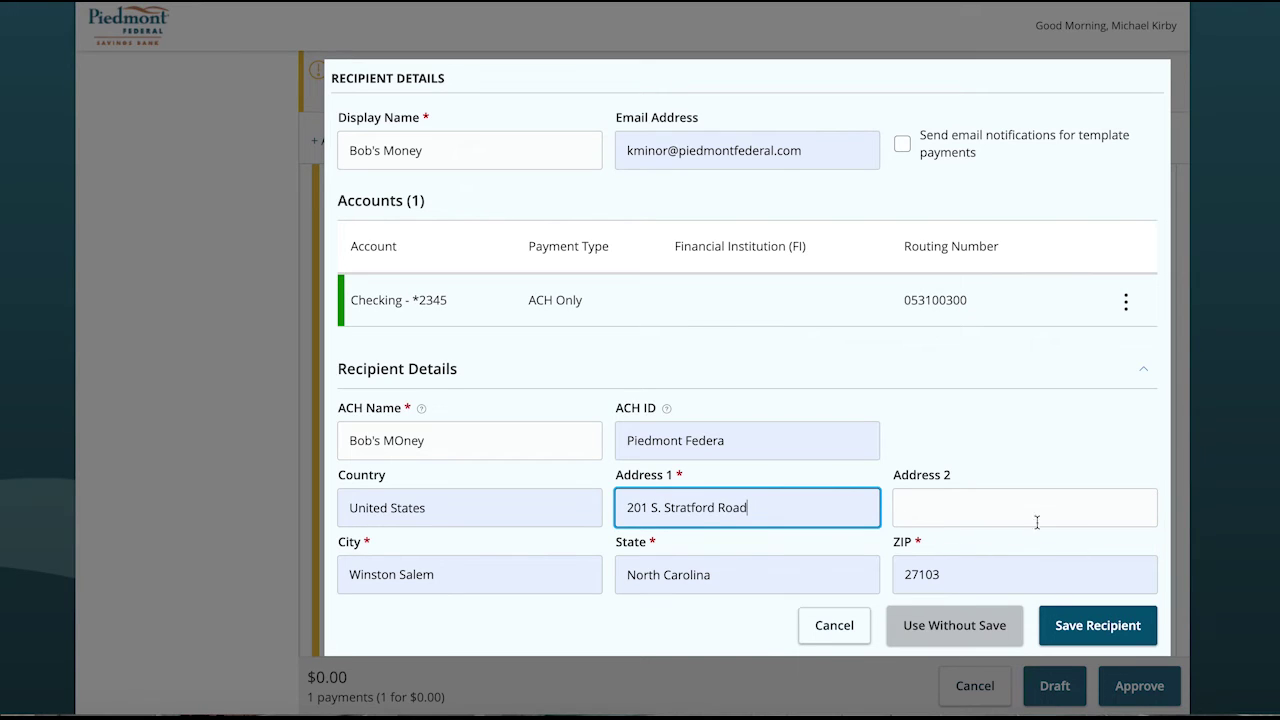
click(996, 620)
click(992, 622)
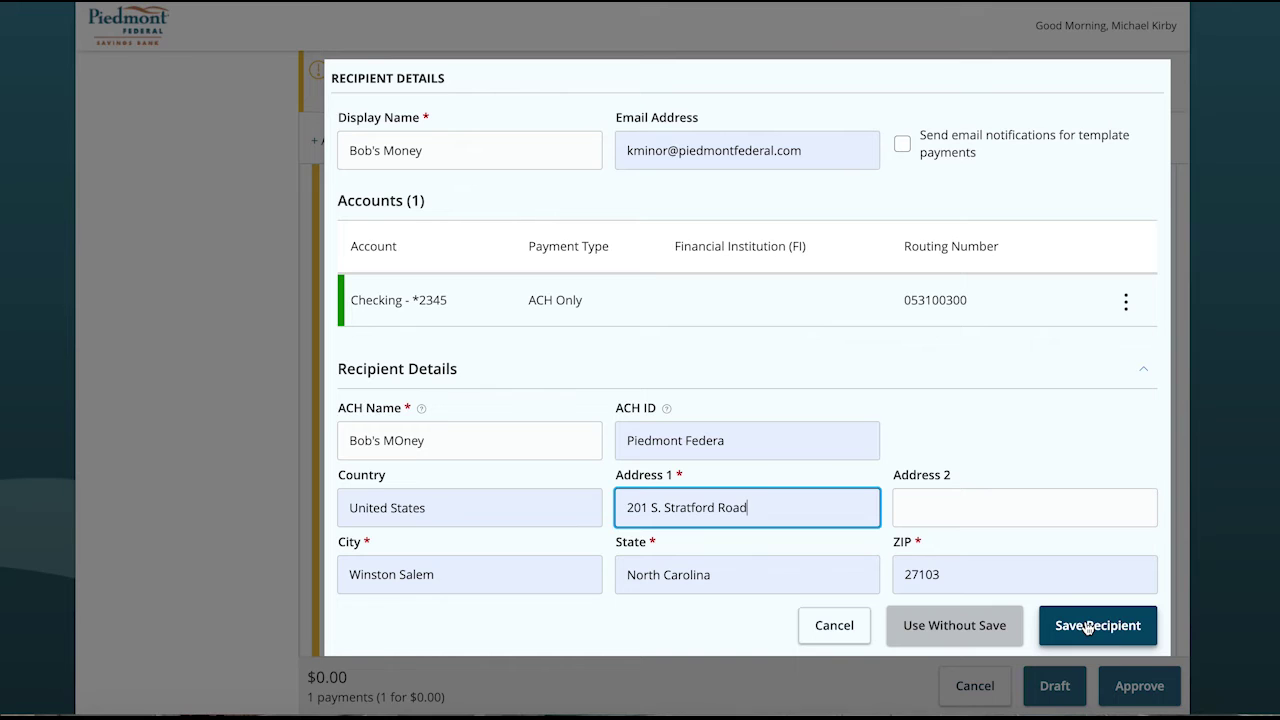
click(1087, 627)
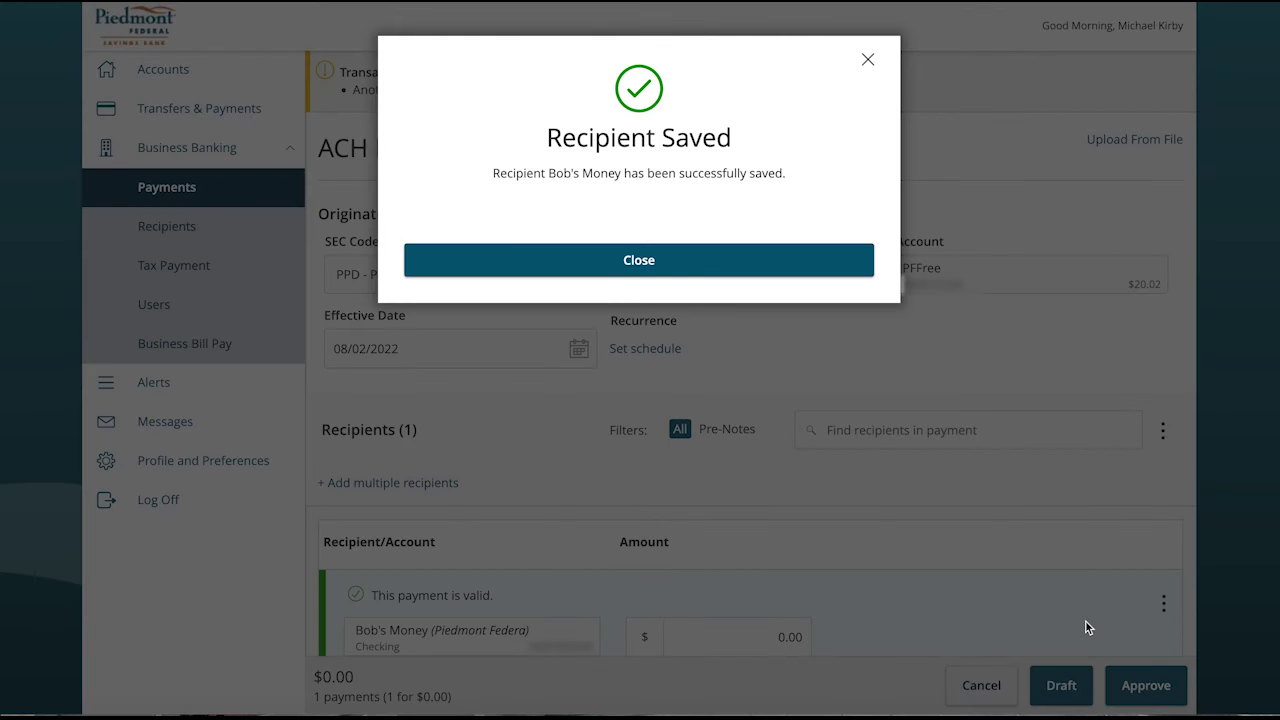
Step: Dismiss the Recipient Saved popup and enter a payment amount of 2.00
click(684, 260)
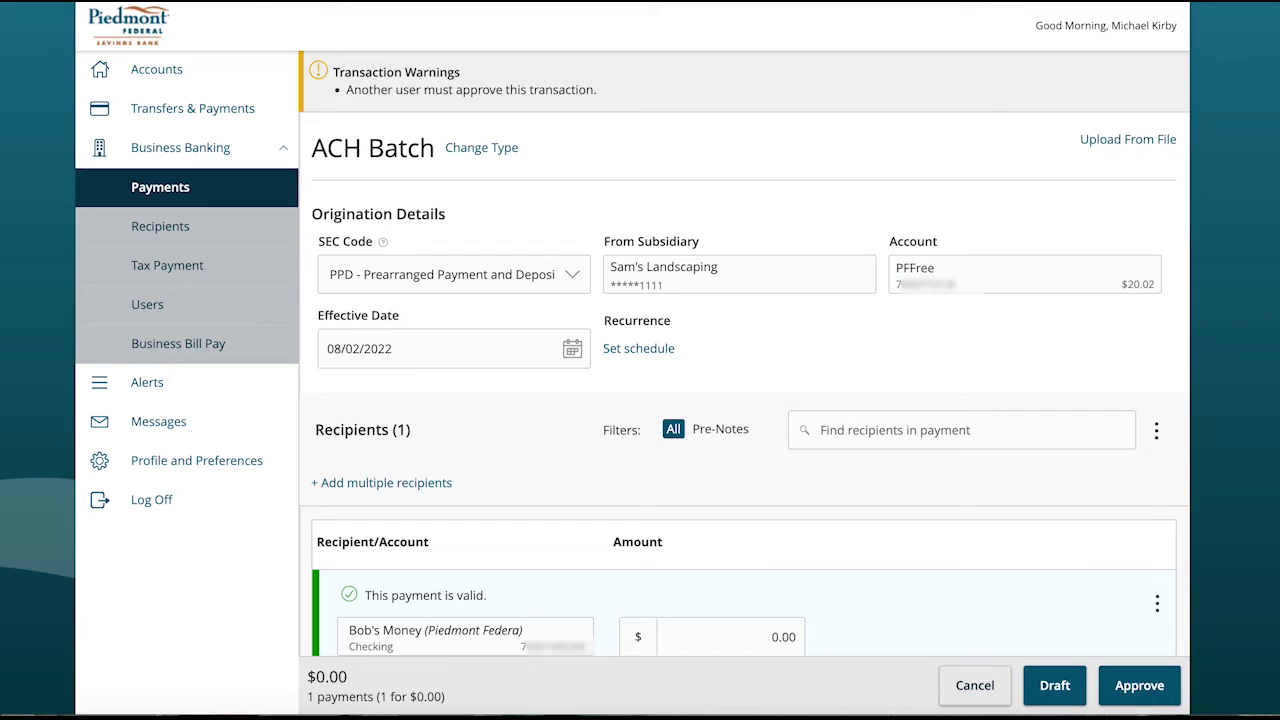
scroll(992, 432, down, 3)
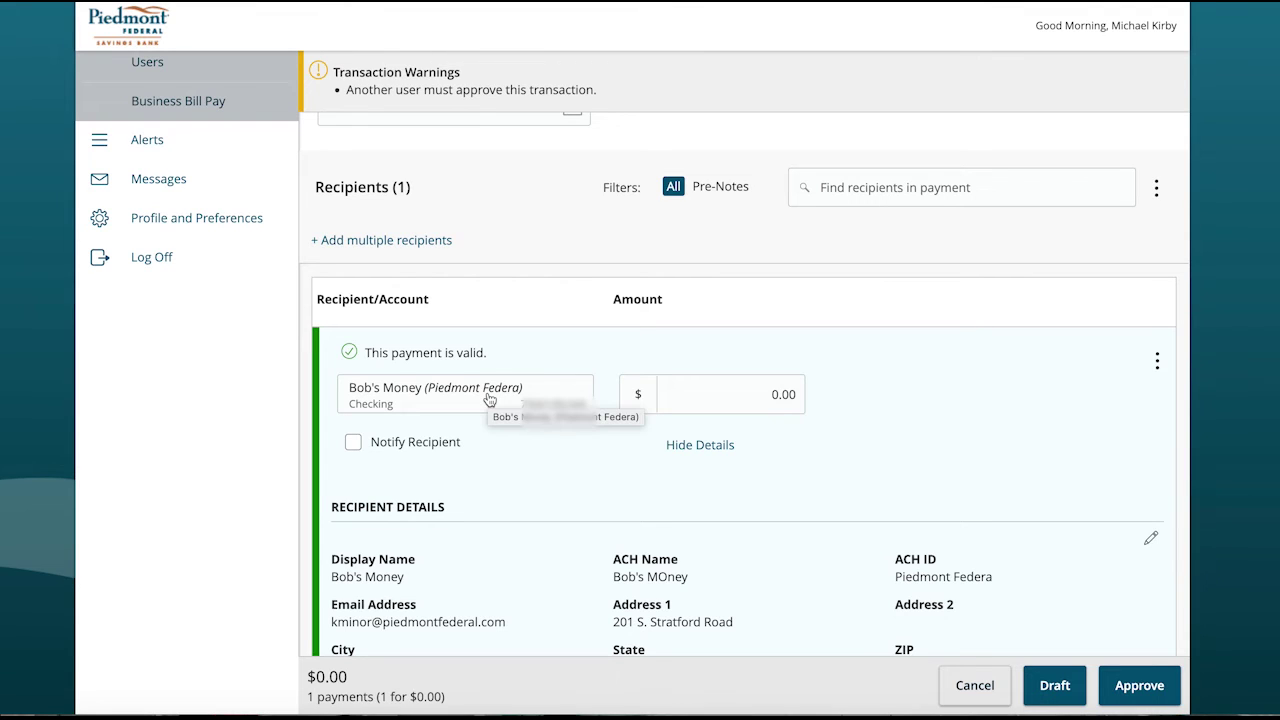
click(733, 390)
text(2)
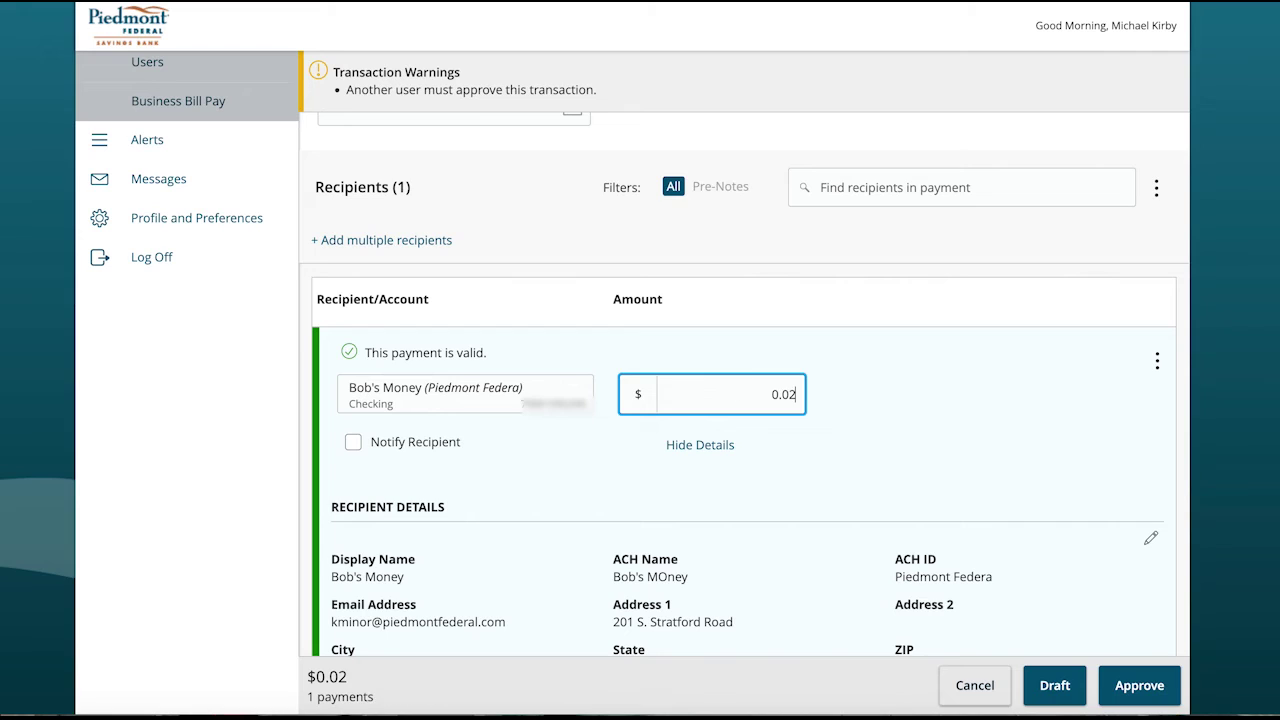
text(.00)
scroll(744, 400, down, 3)
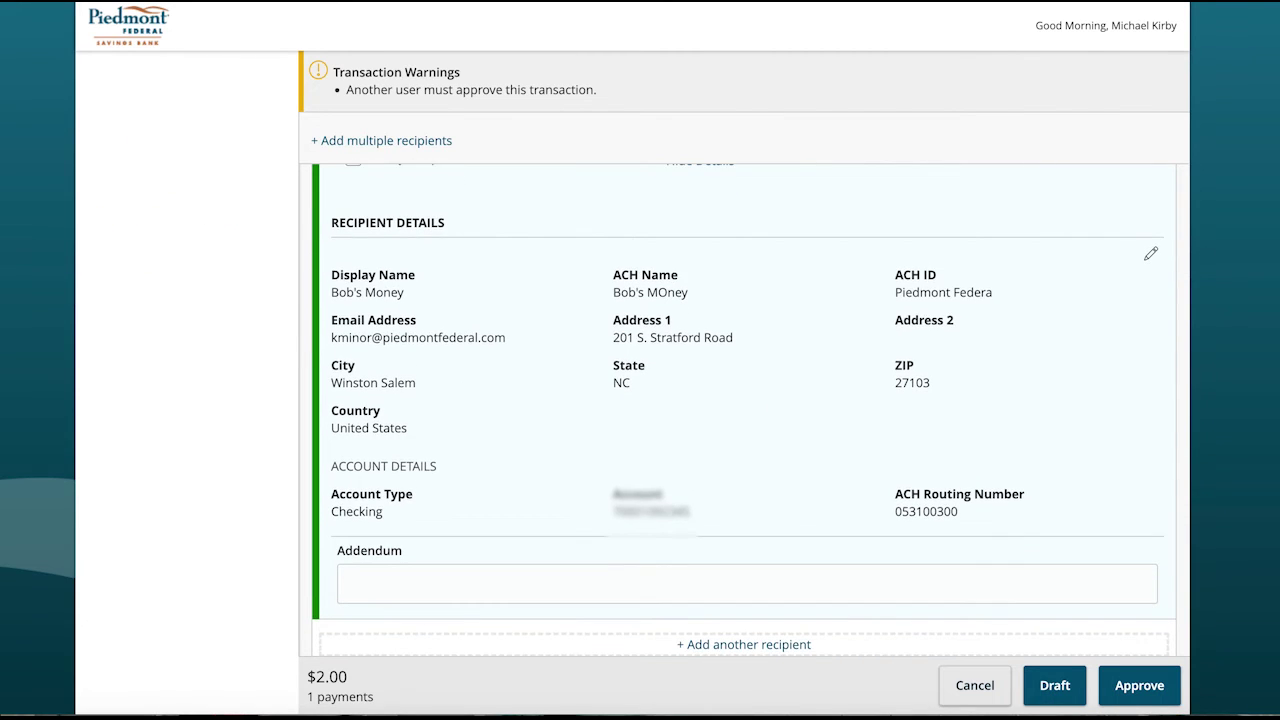
scroll(744, 400, down, 2)
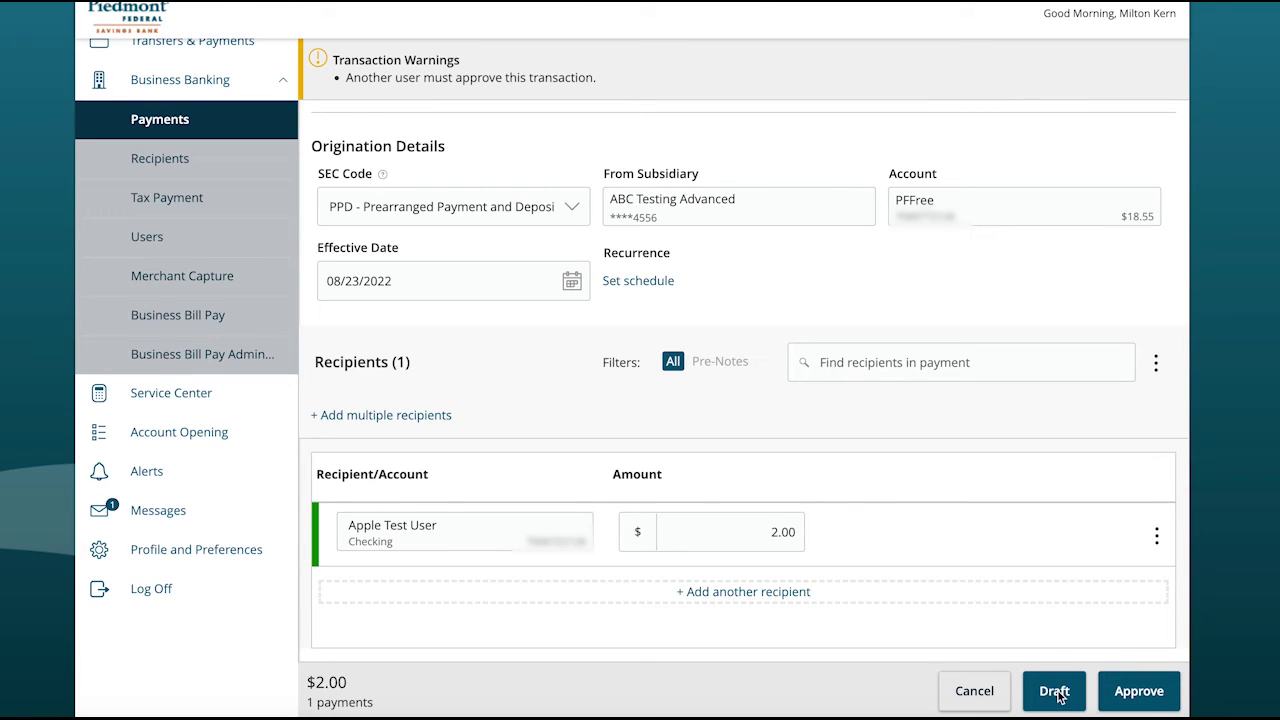
Step: Draft the batch and follow the Transaction Drafted dialog to the Activity Center
click(1057, 690)
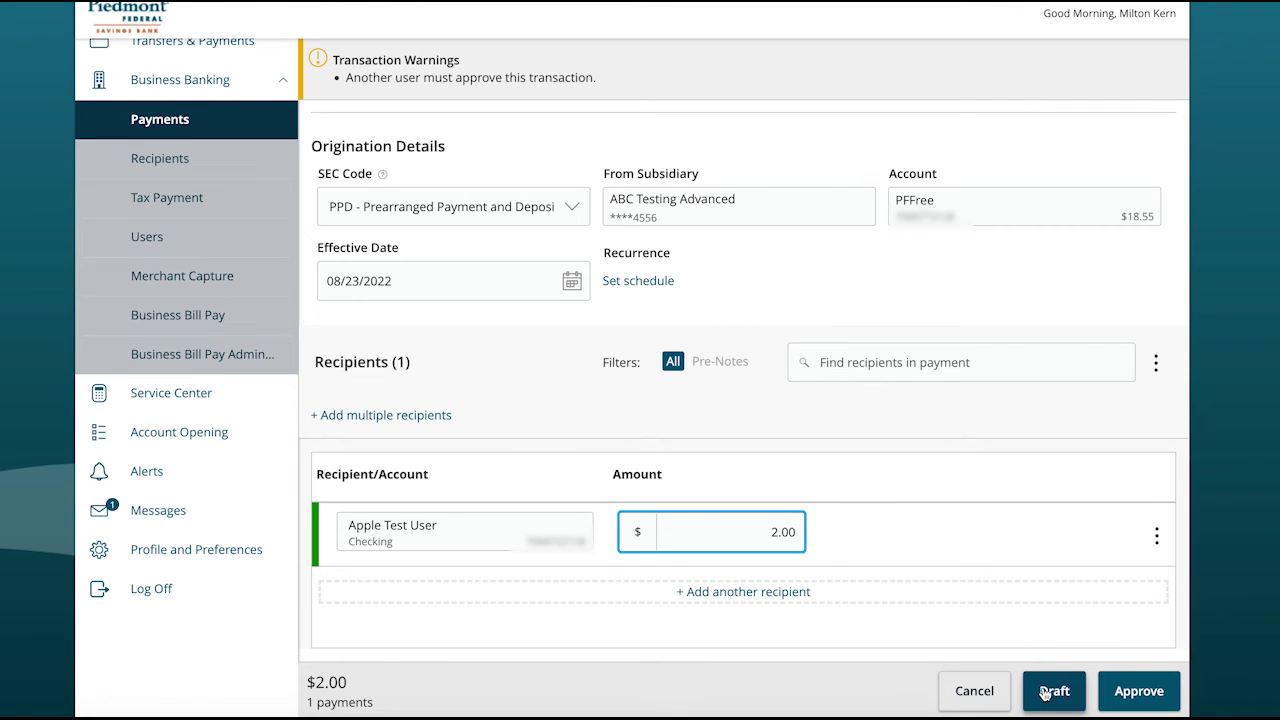
click(1055, 690)
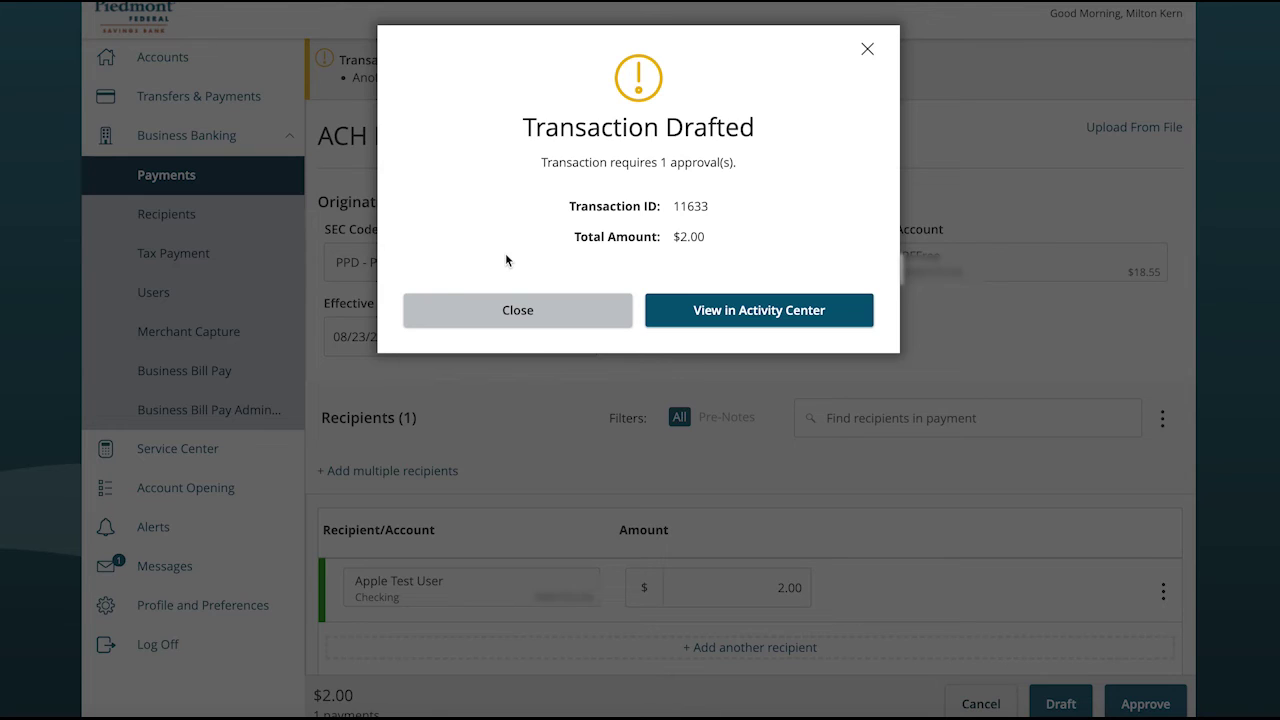
click(748, 309)
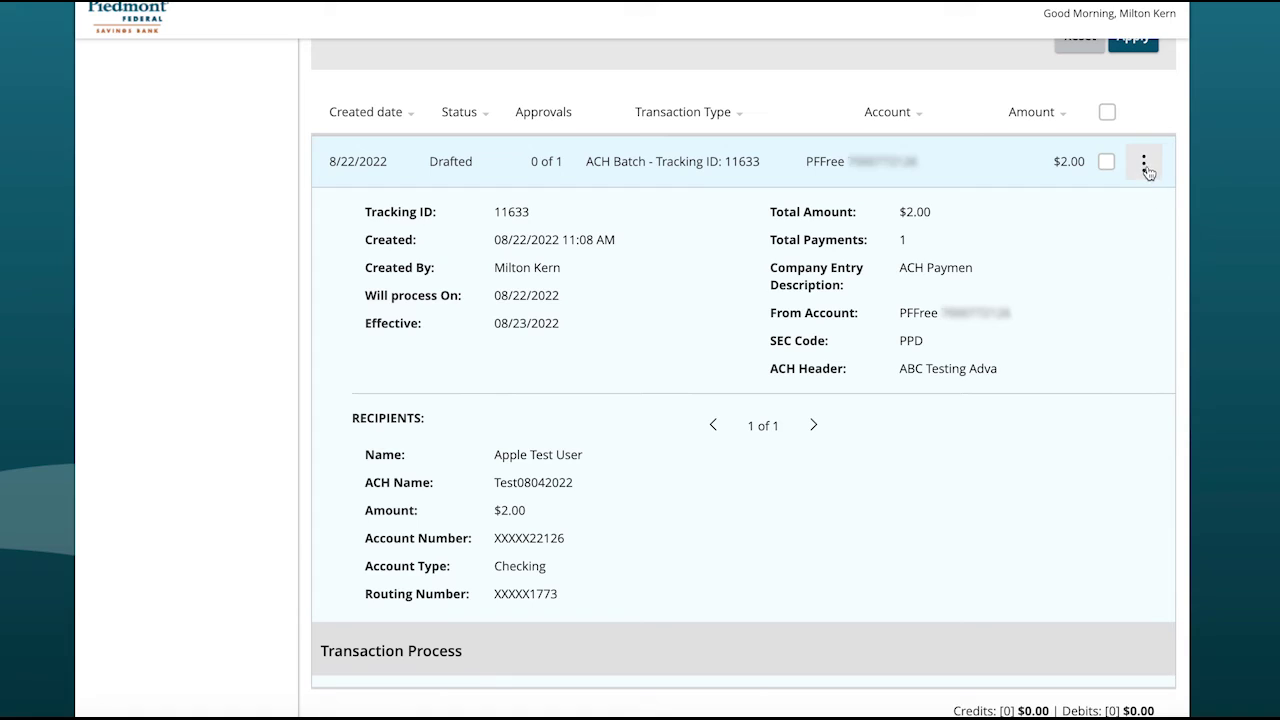
Step: Check the drafted batch's Actions menu and Transaction Process, then go to Alerts
click(1145, 168)
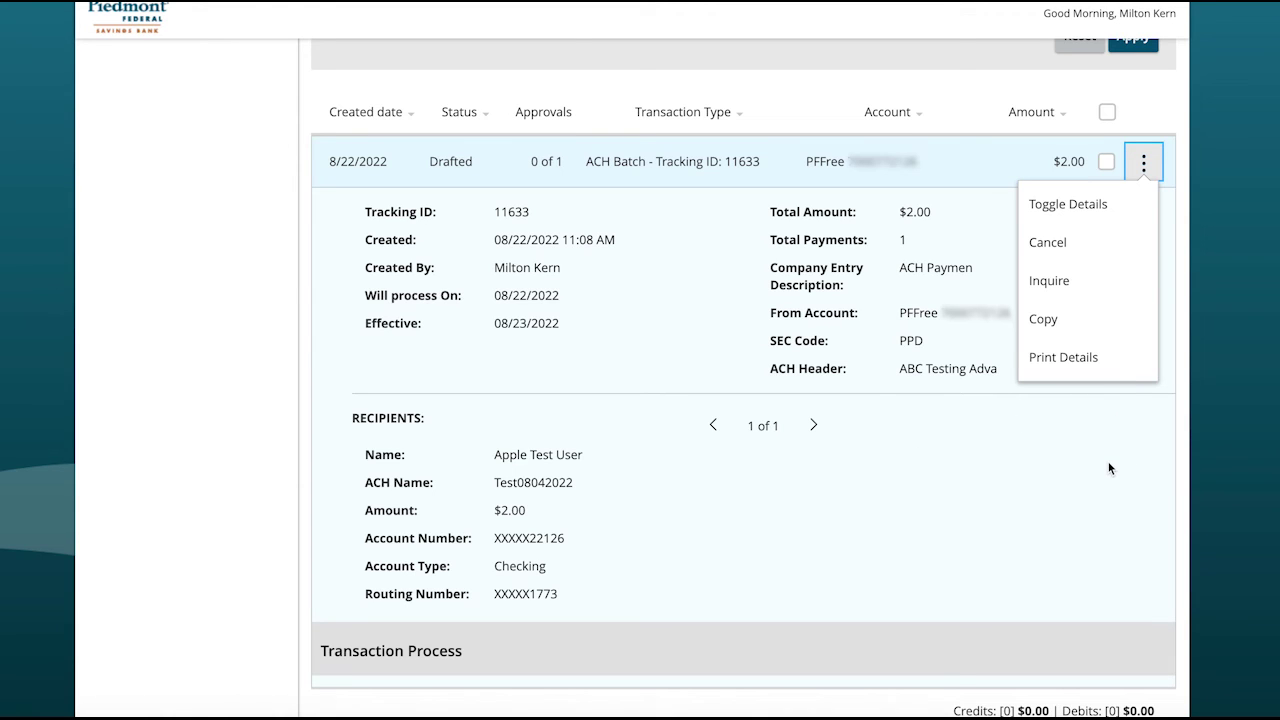
click(1277, 428)
scroll(1277, 428, down, 4)
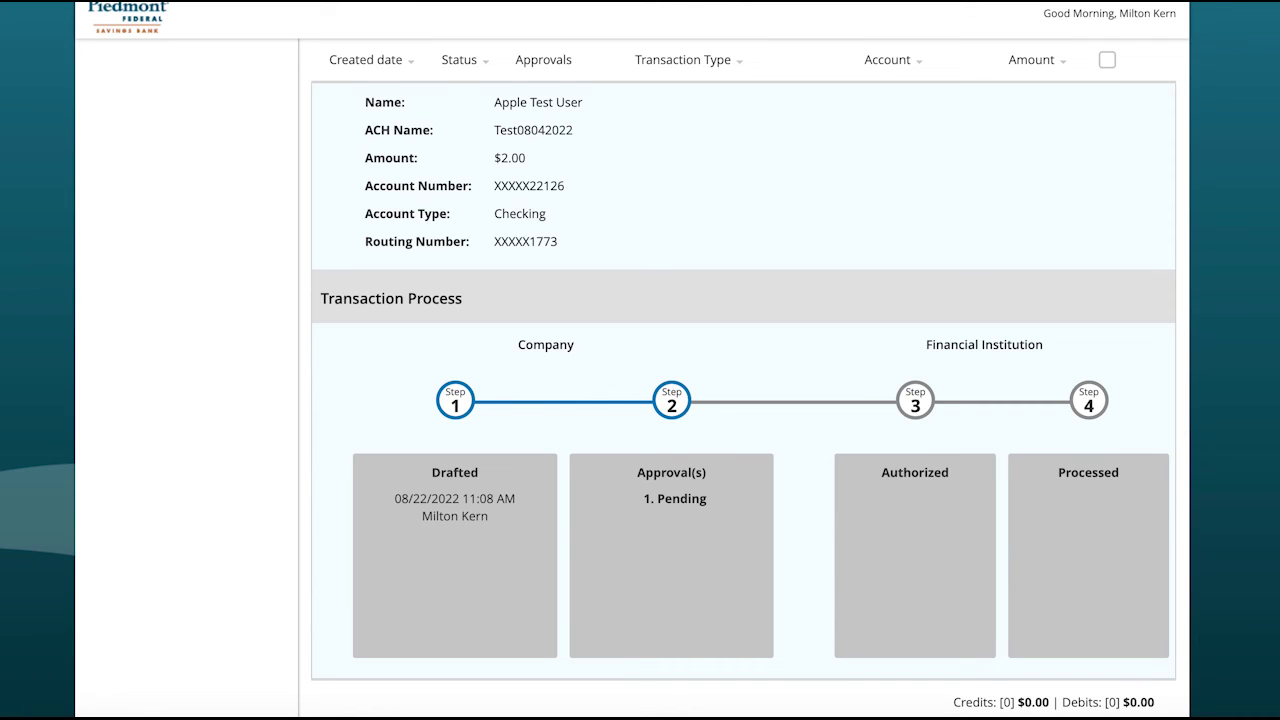
scroll(743, 400, up, 5)
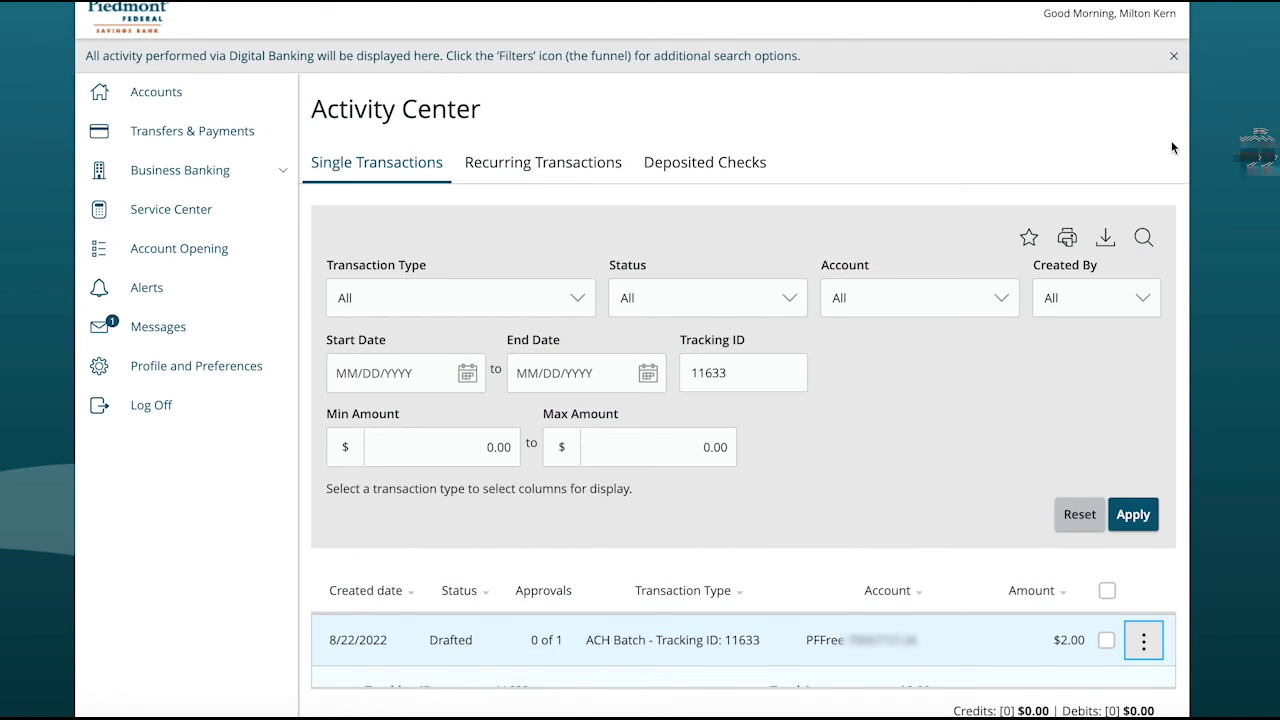
click(186, 292)
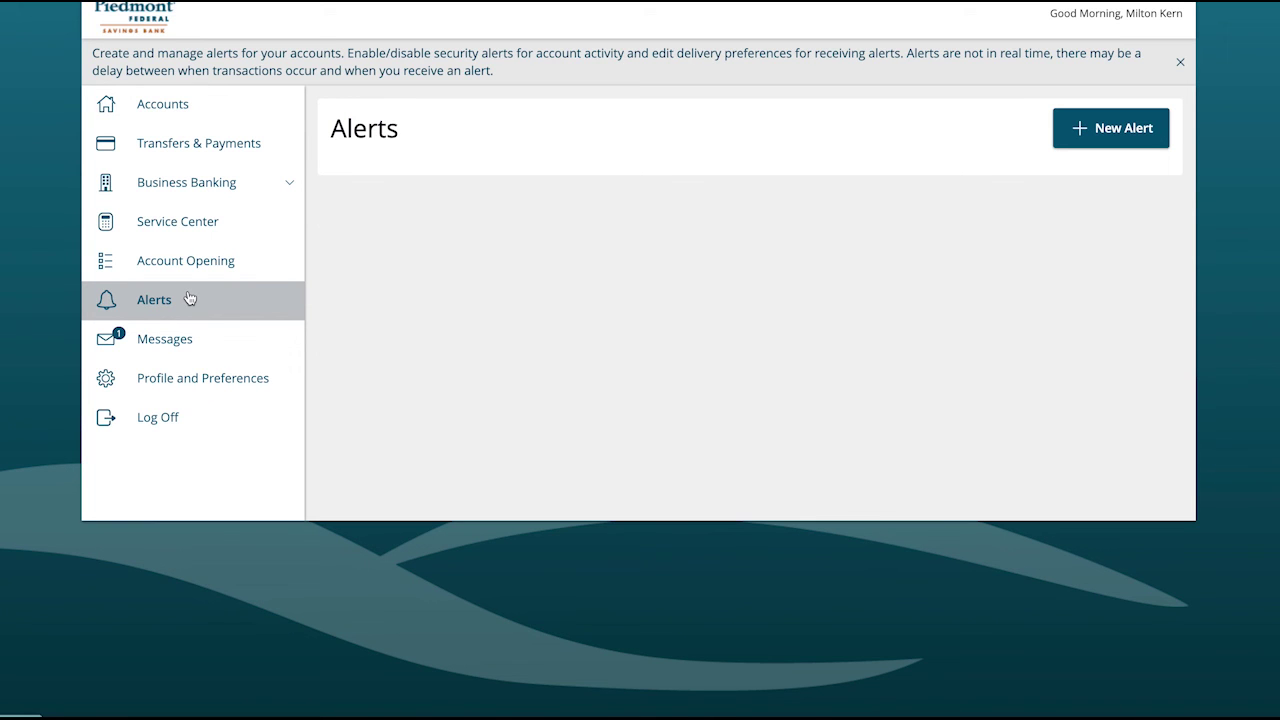
Step: Start a new Online Transaction Alert for ACH Batch on account PFFree
click(1118, 124)
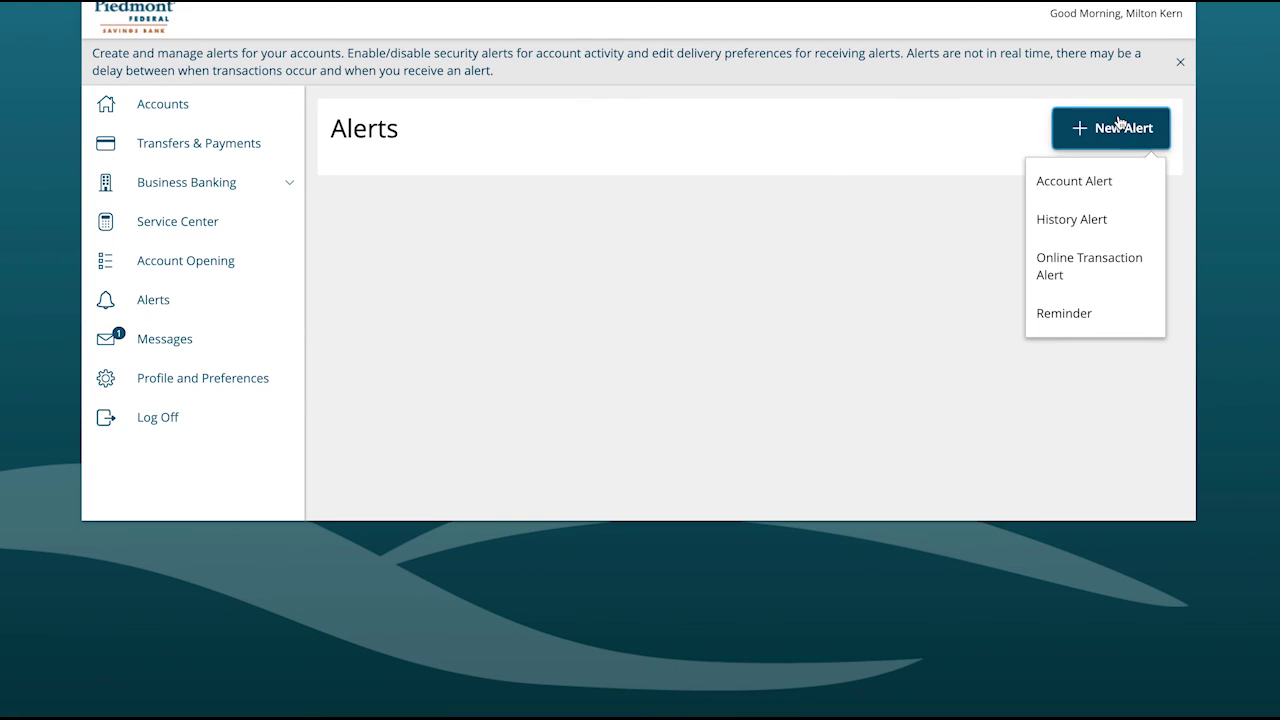
click(1098, 266)
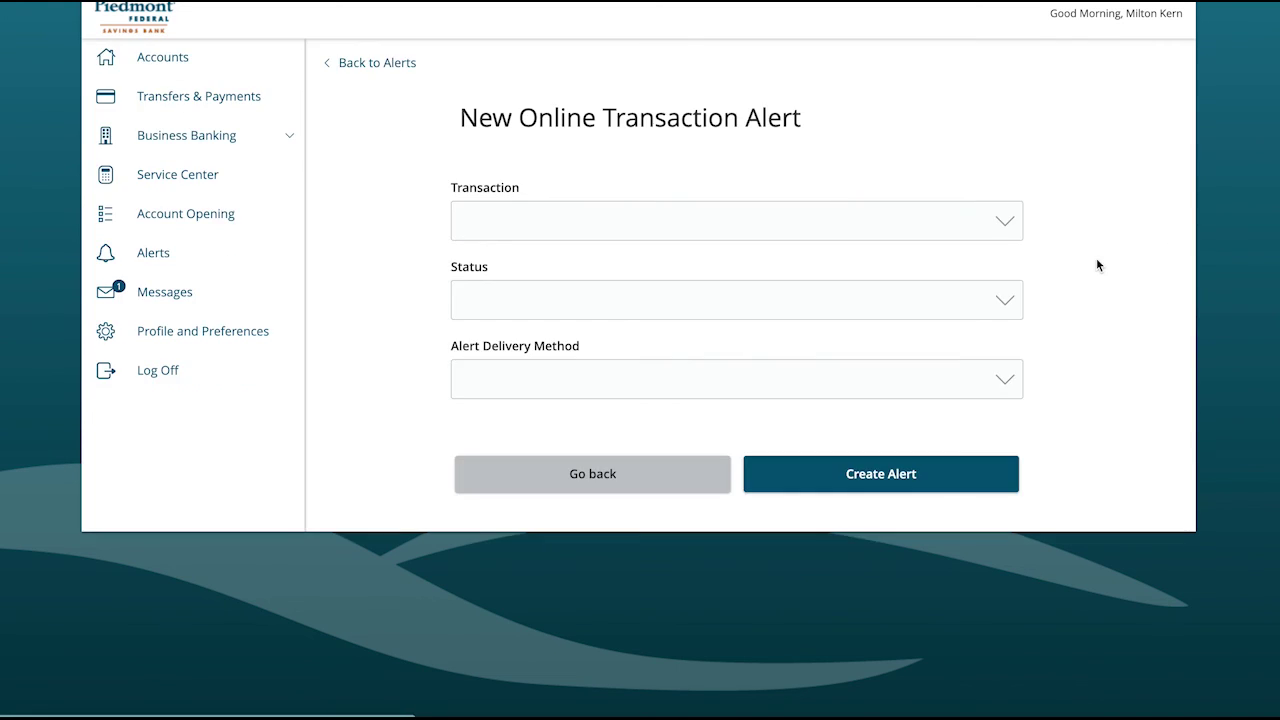
click(1010, 233)
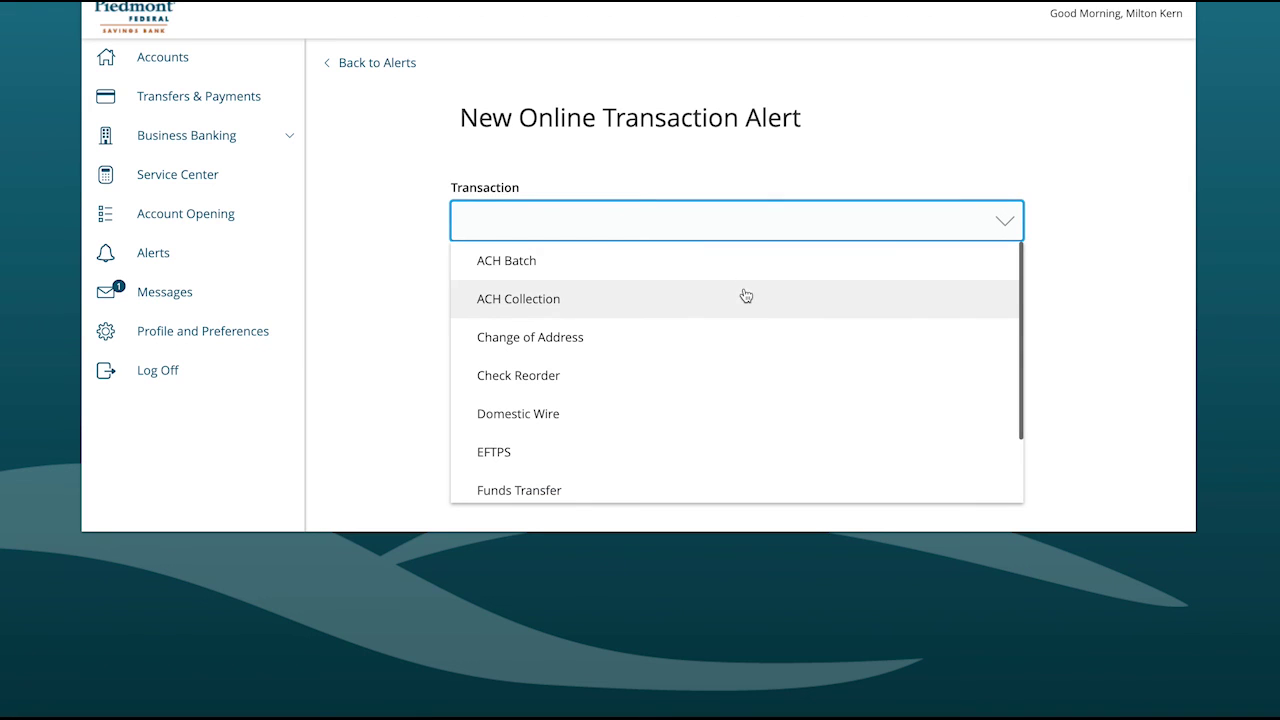
click(531, 268)
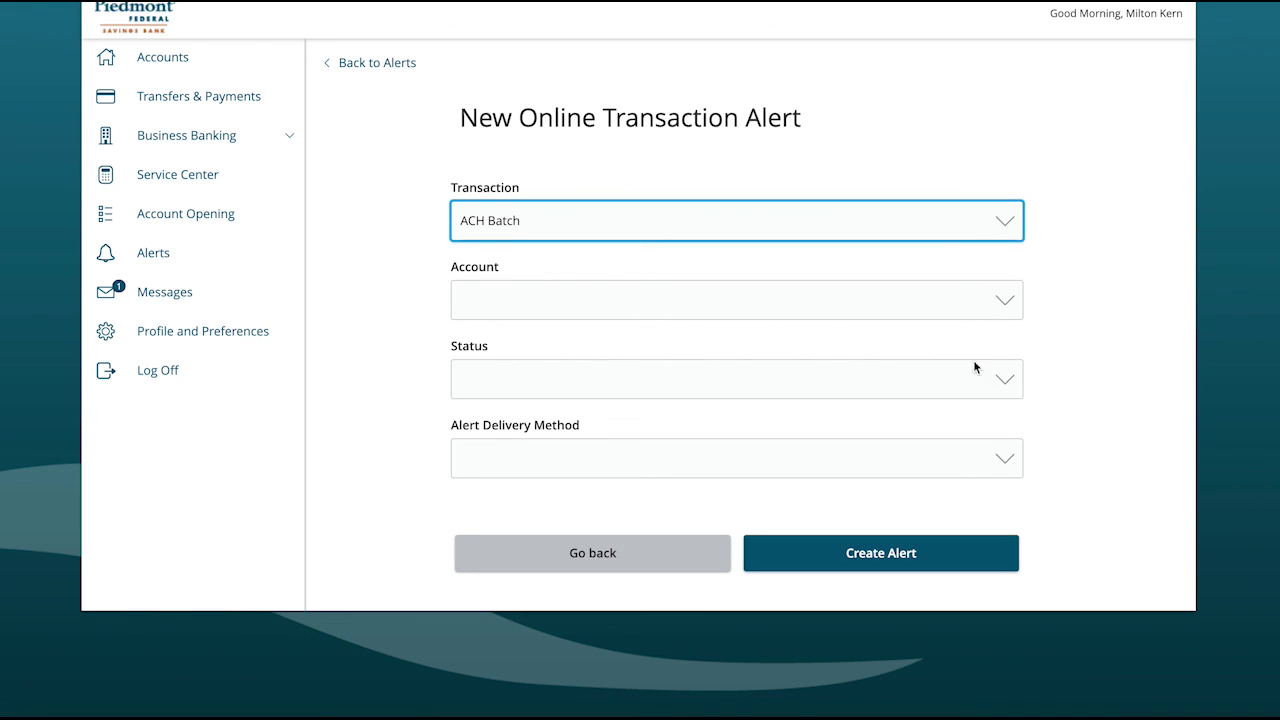
click(1006, 310)
click(716, 392)
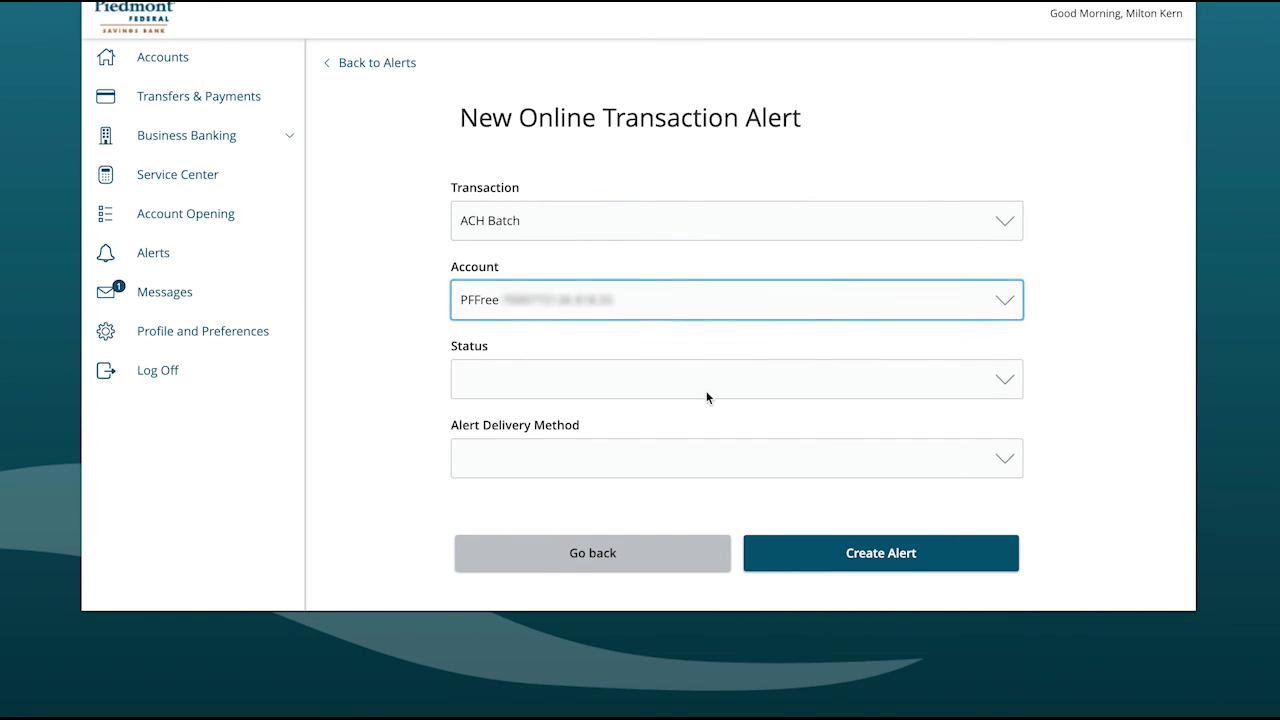
Step: Set the alert status to Drafted with SMS Text Message delivery
click(1017, 381)
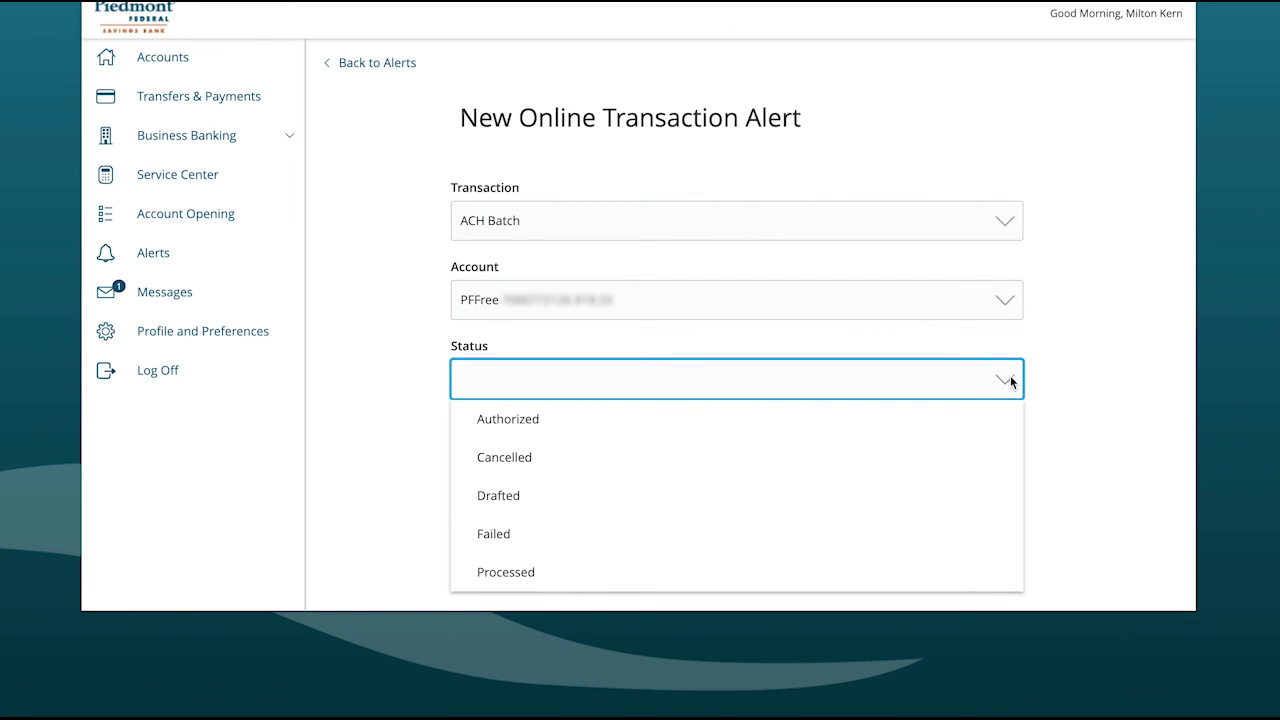
click(510, 497)
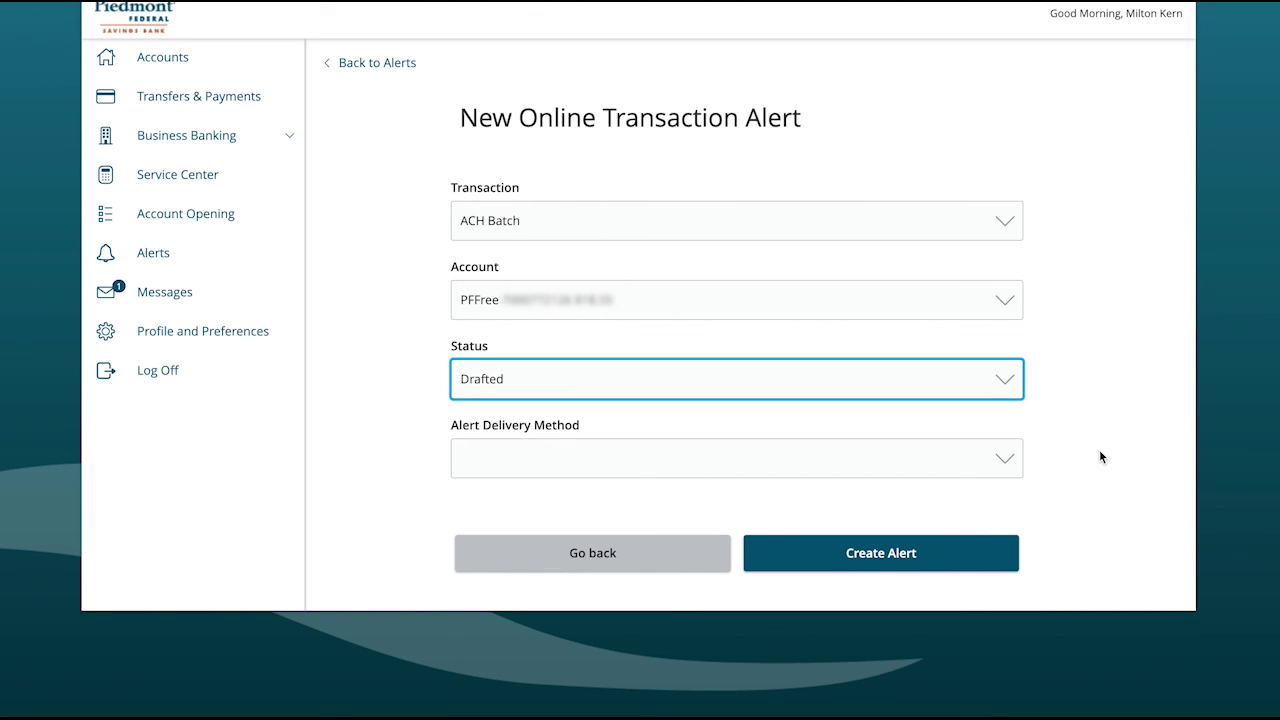
click(1007, 462)
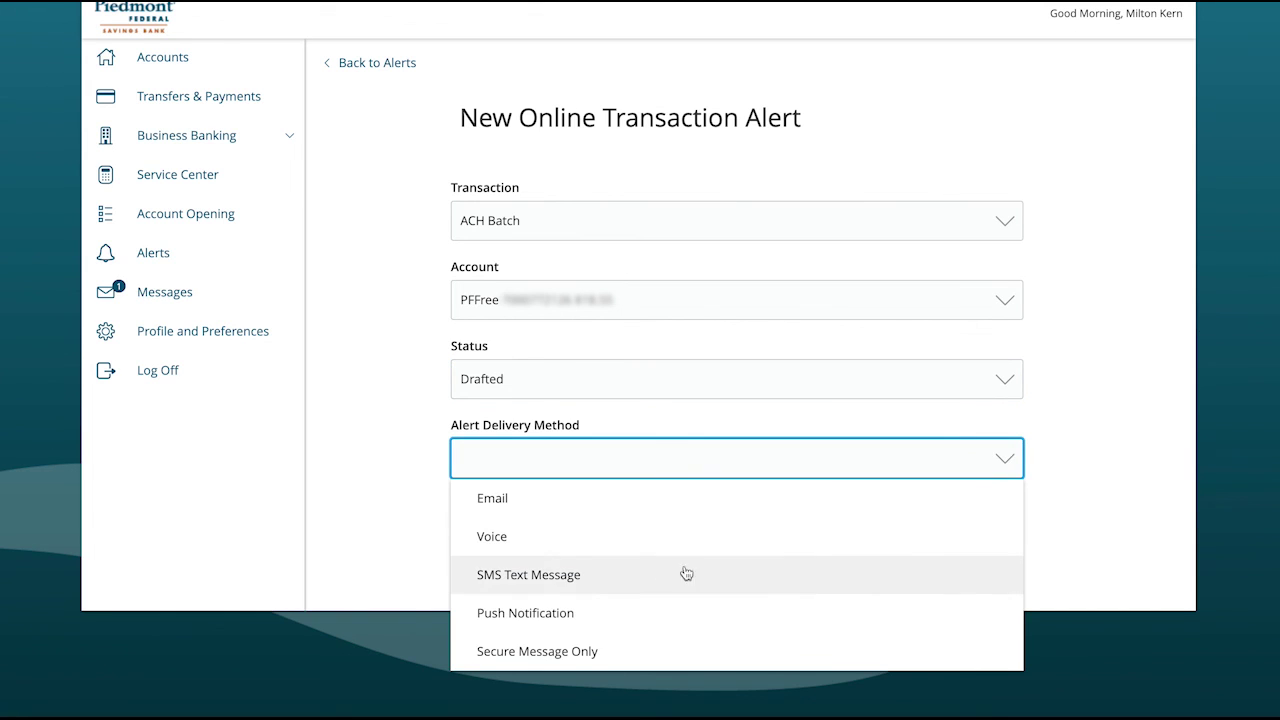
click(578, 584)
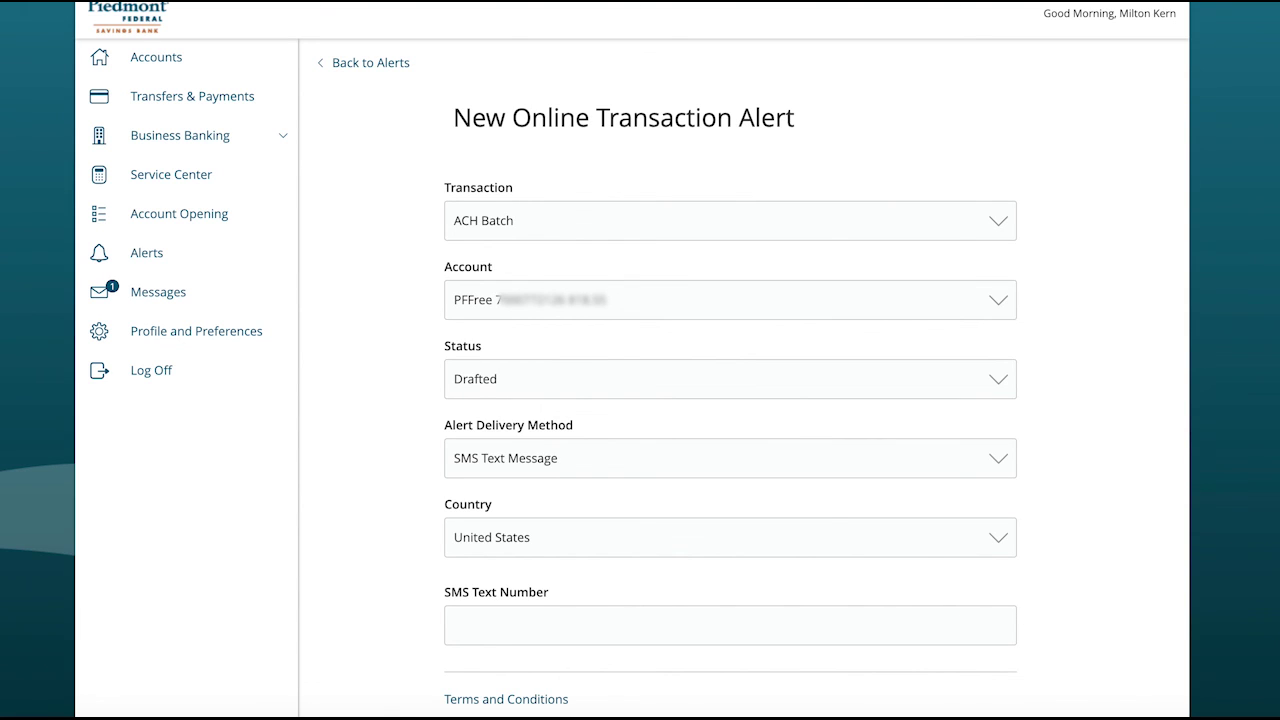
scroll(730, 400, down, 2)
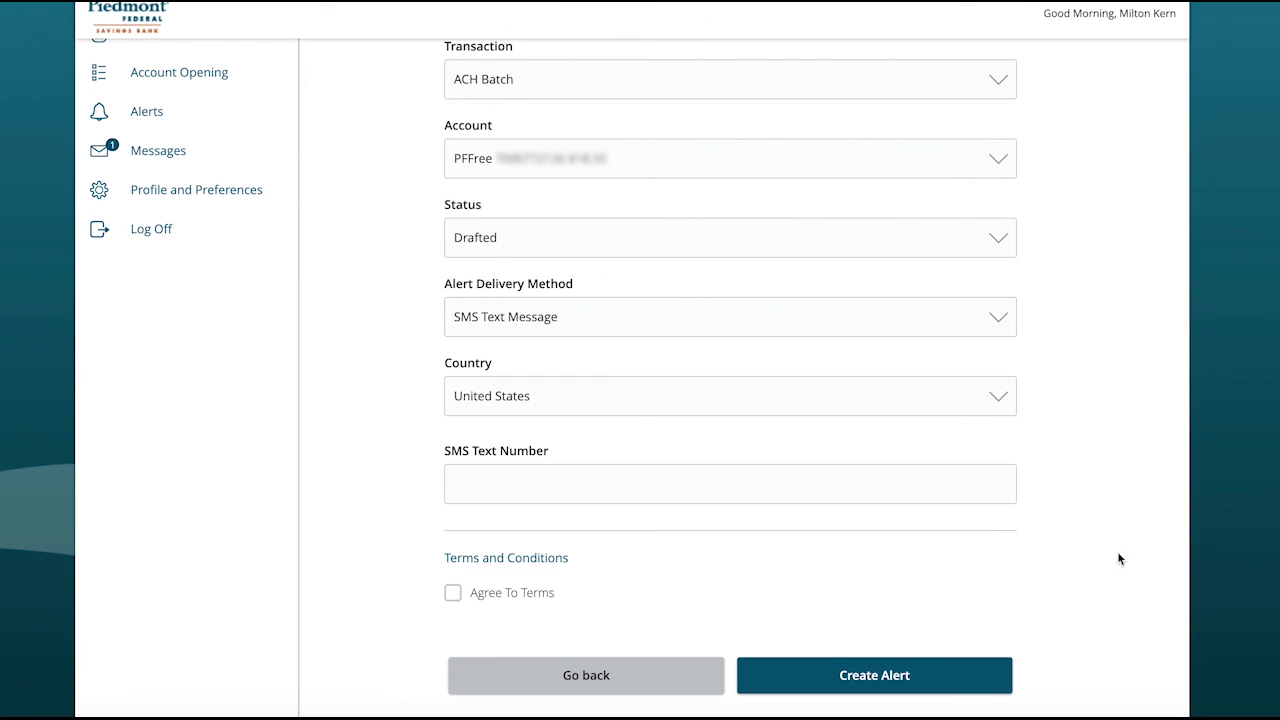